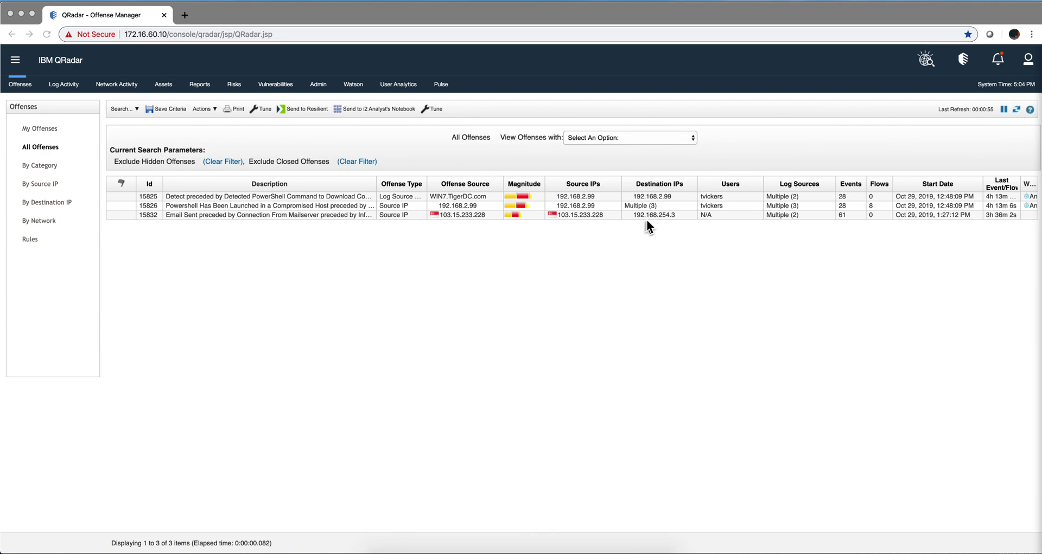
Step: Filter External Searches by 'qra' and run Get My Open Offenses, returning offenses 15825, 15826, 15832, 15838
click(446, 208)
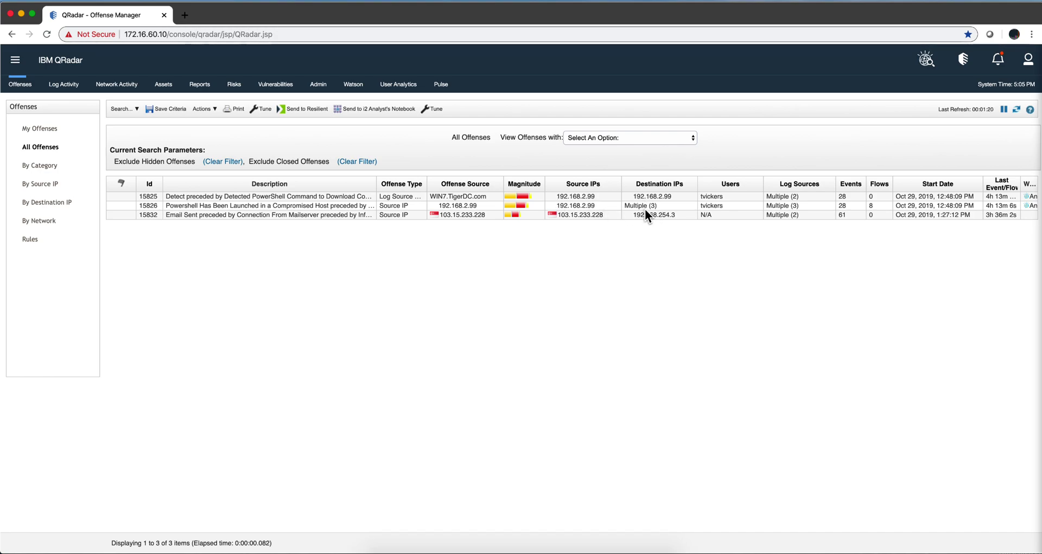
click(475, 545)
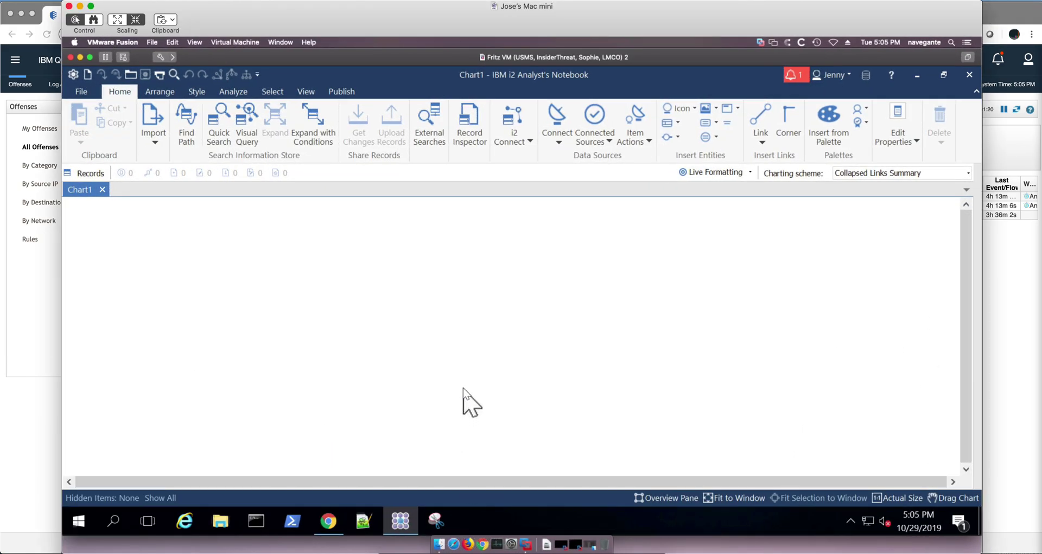
click(433, 142)
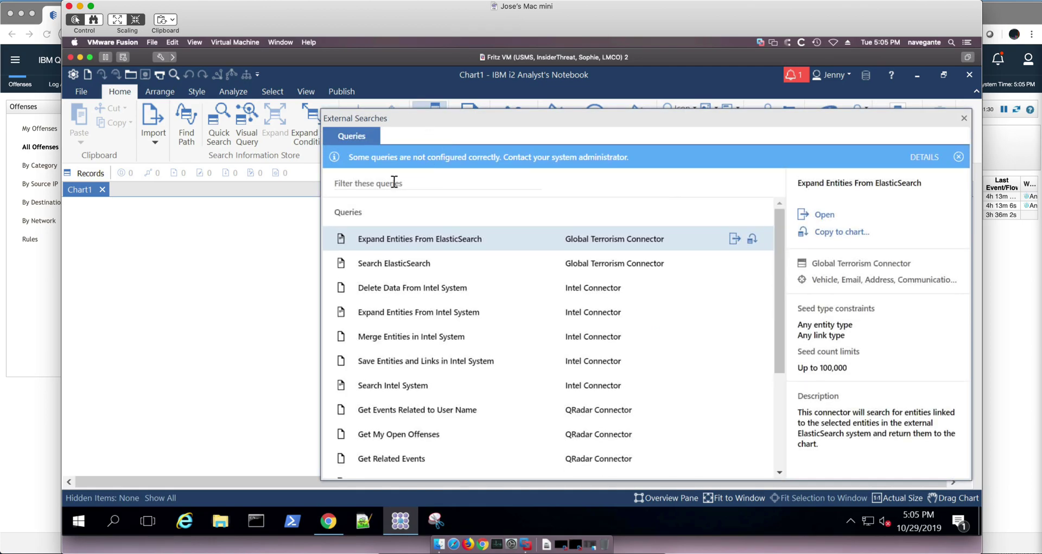
click(389, 181)
text(qra)
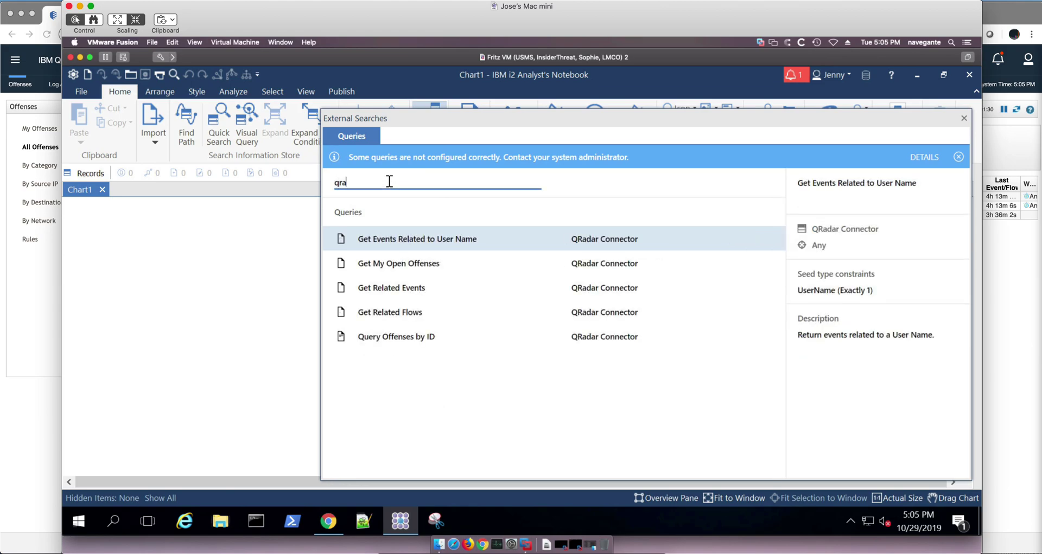
double_click(409, 264)
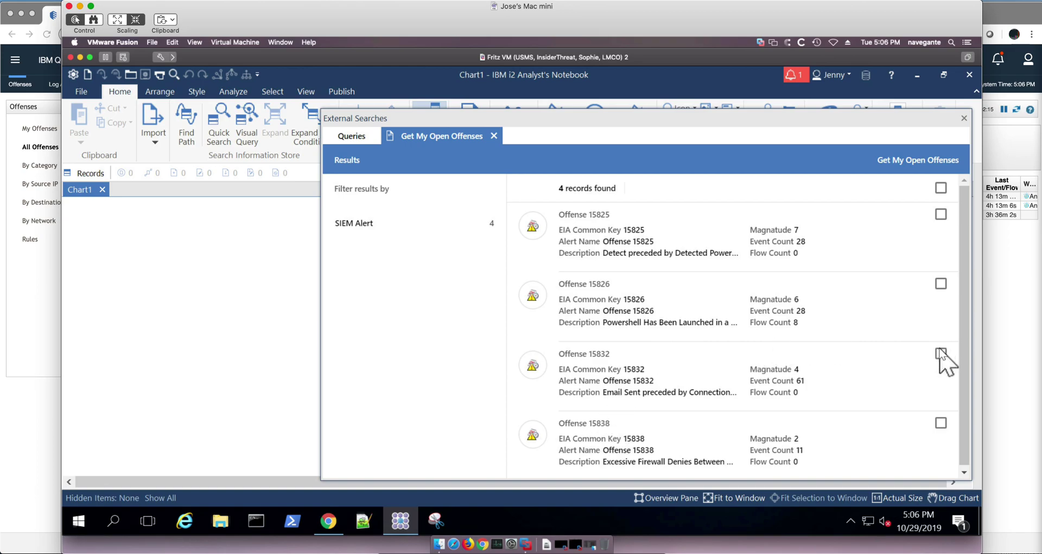
Step: Copy offenses 15825 and 15826 into Chart1, fit them to the window, then switch to QRadar
click(941, 216)
click(942, 284)
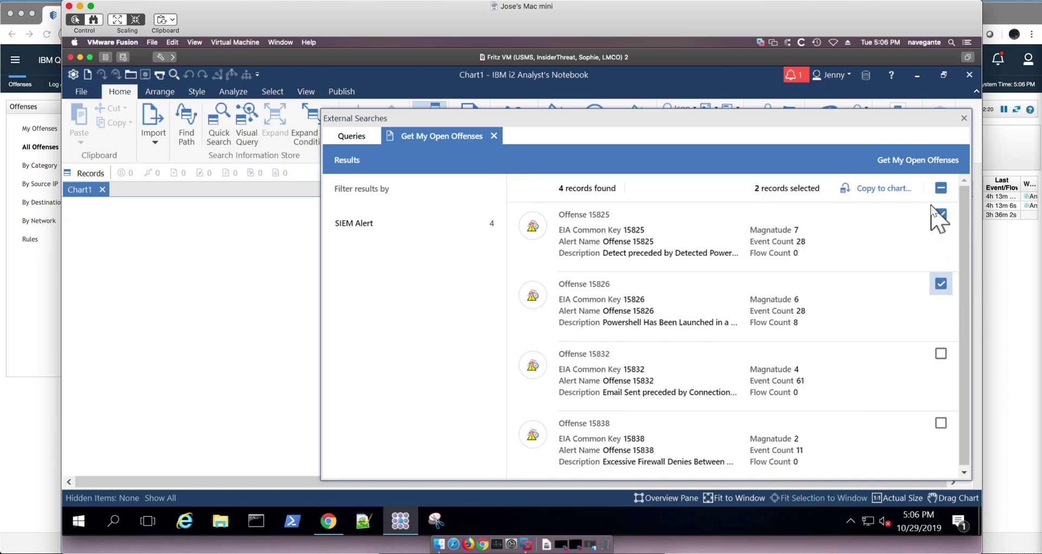
click(882, 189)
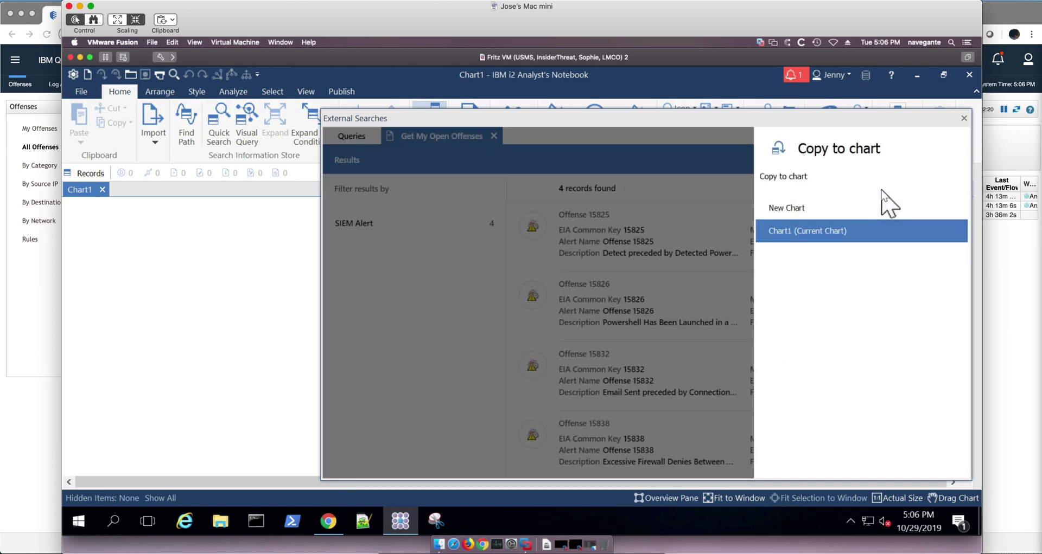
click(844, 230)
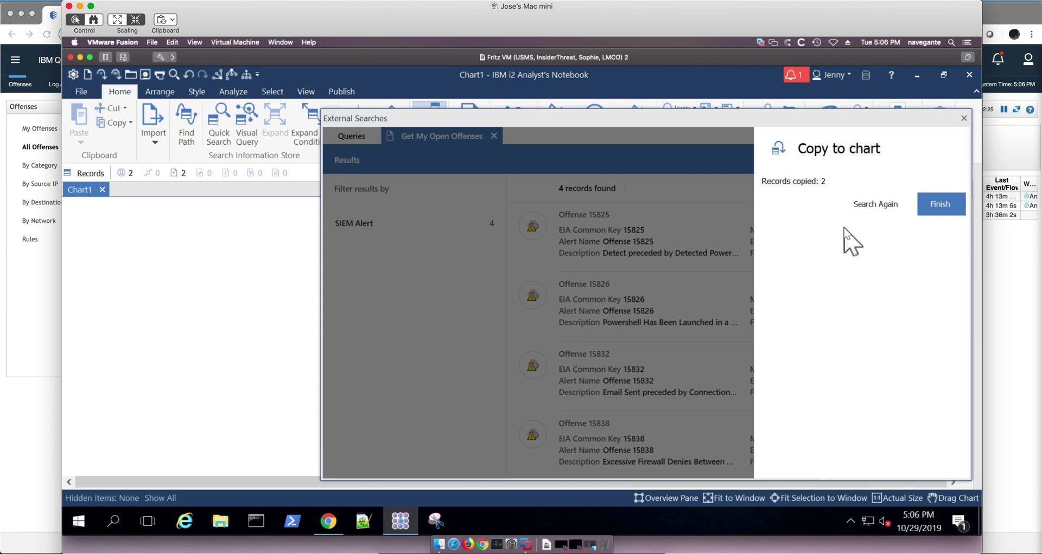
click(947, 204)
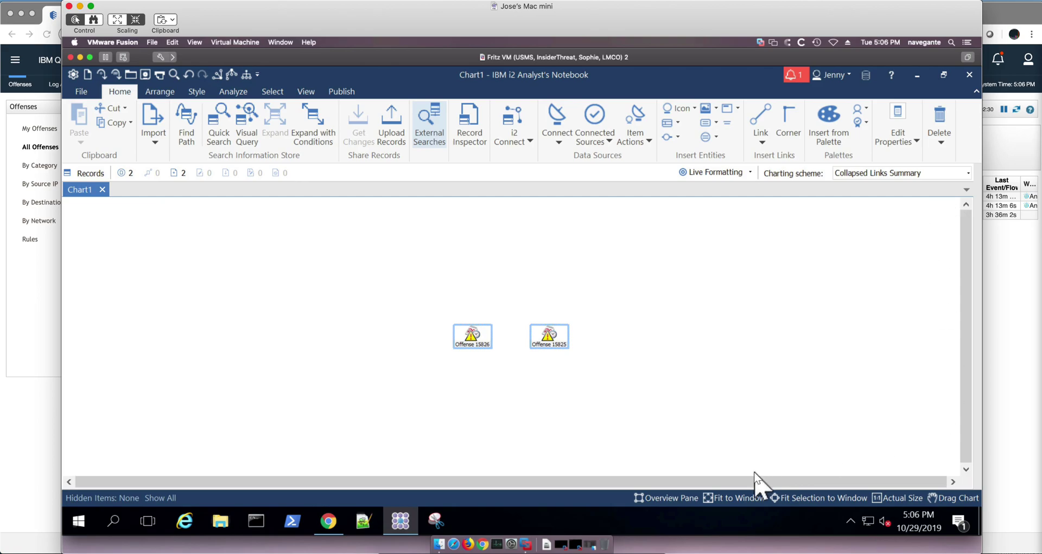
click(743, 500)
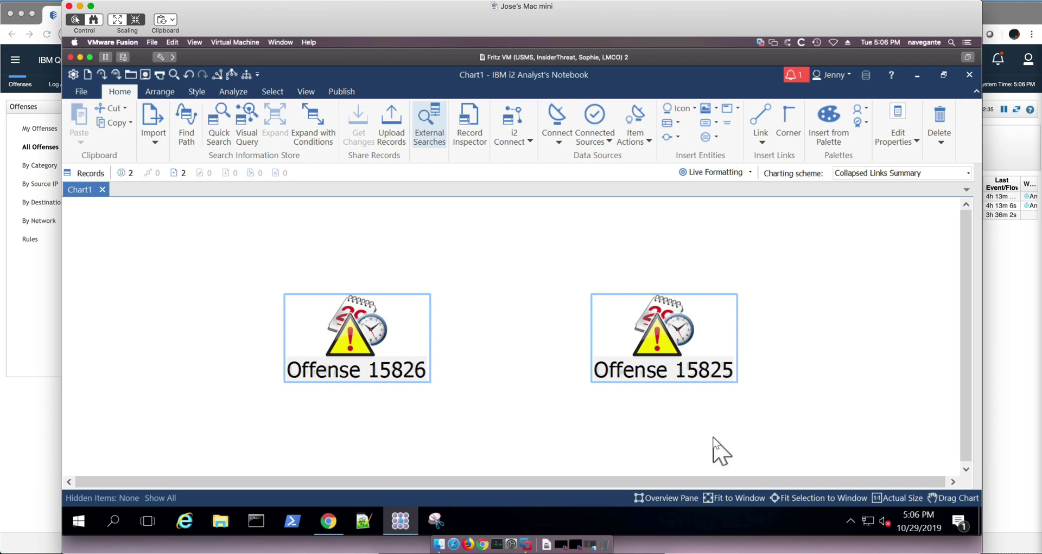
key(super+Tab)
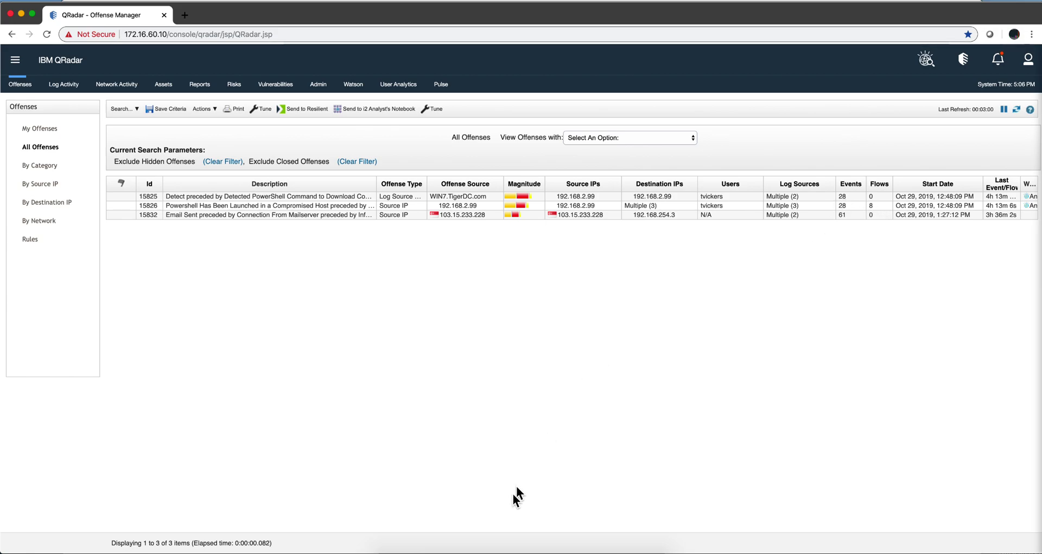
Step: Bring Chart1 with offenses 15825 and 15826 back in front from the dock
click(488, 546)
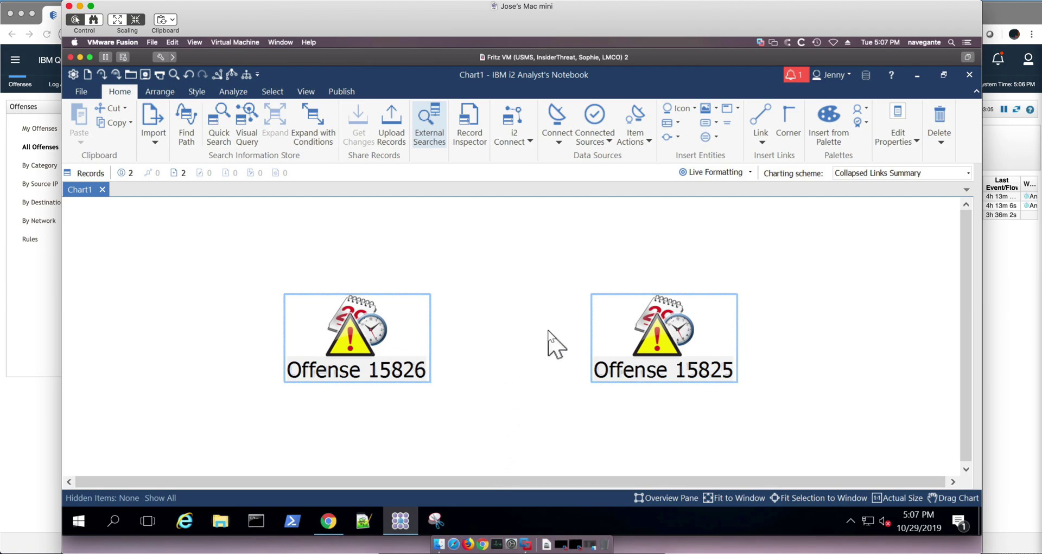
Step: Seed Get Related Events with Offense 15825 and copy its 35 event records into Chart1
click(605, 332)
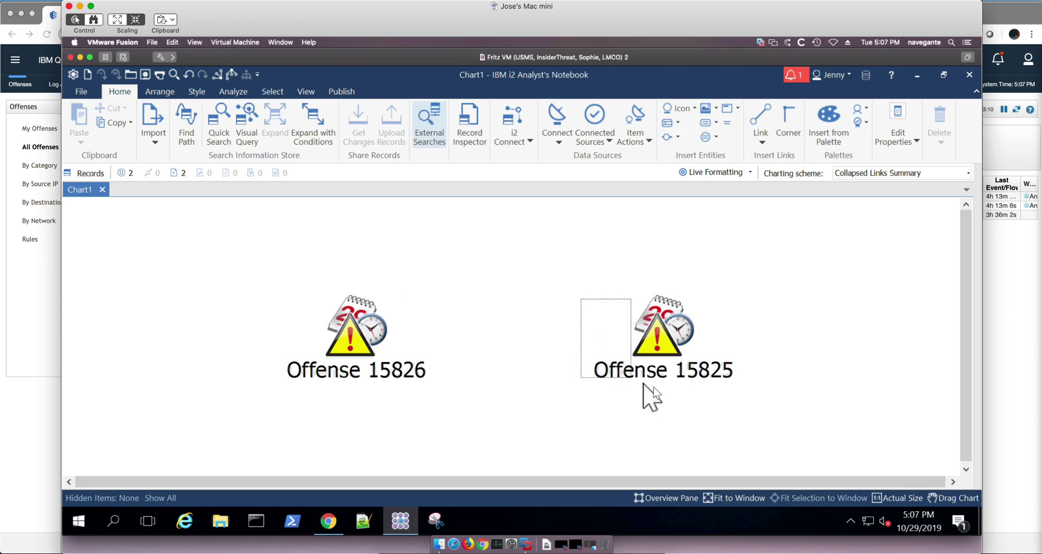
drag(581, 297, 693, 391)
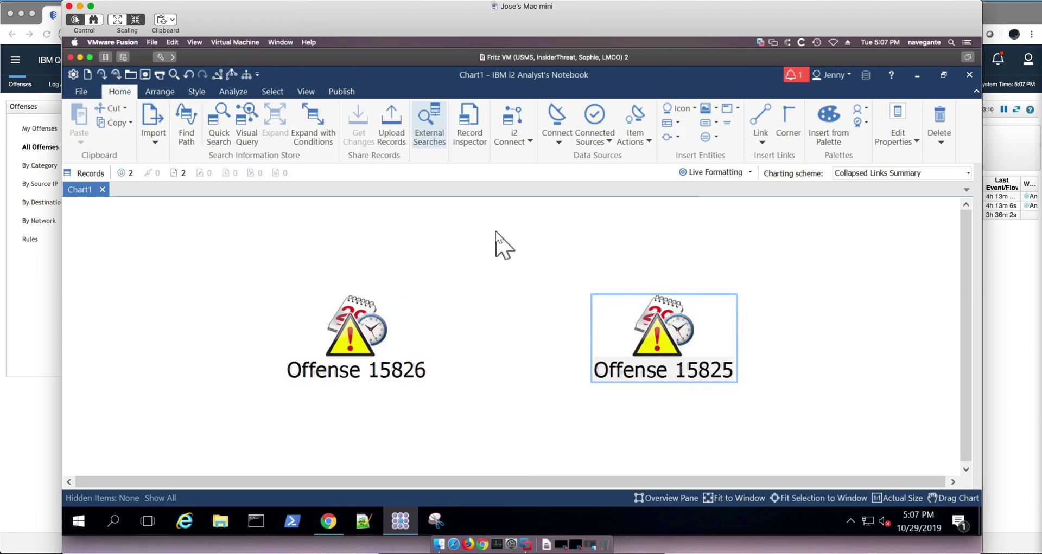
click(433, 132)
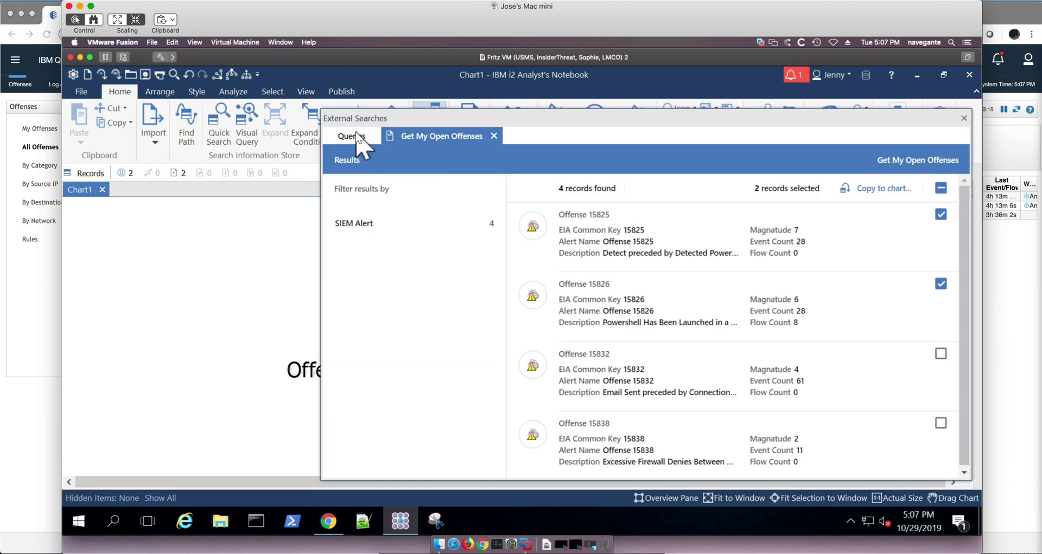
click(356, 136)
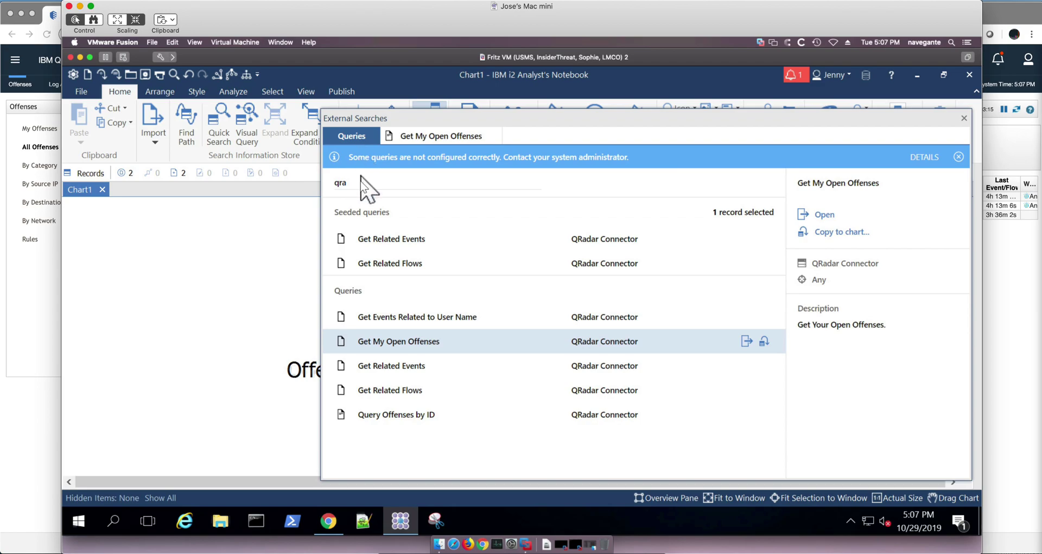
mouse_move(553, 238)
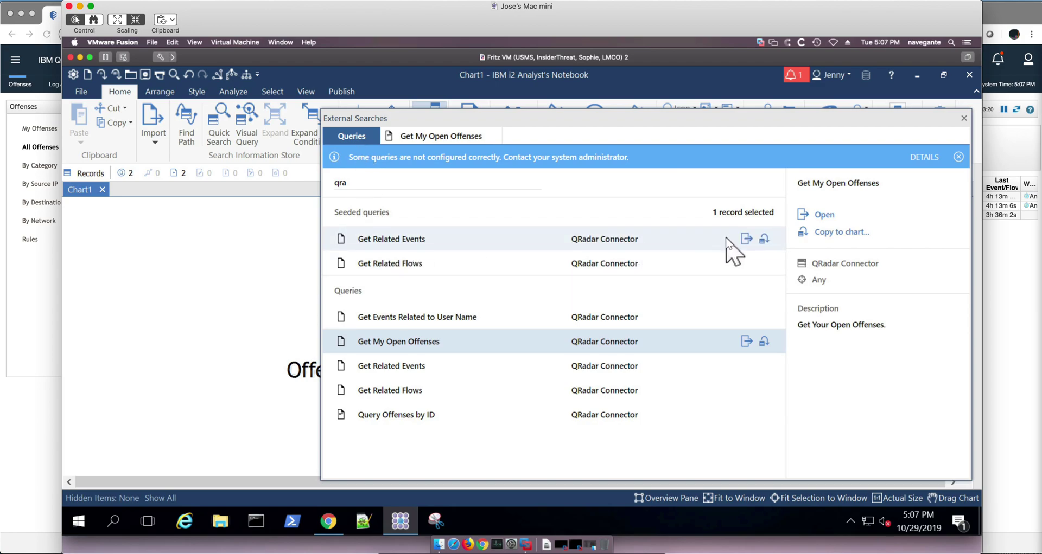
click(763, 238)
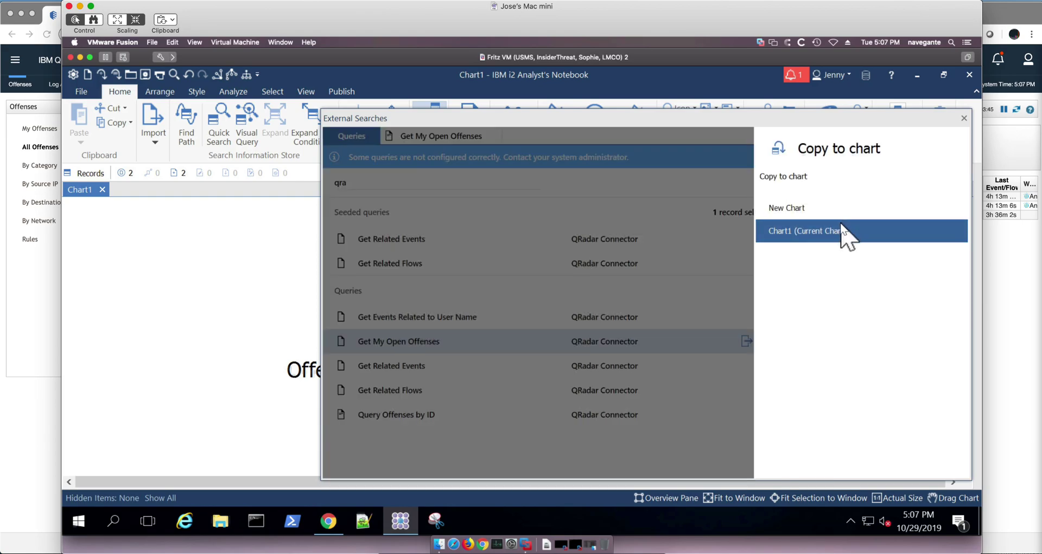
click(841, 226)
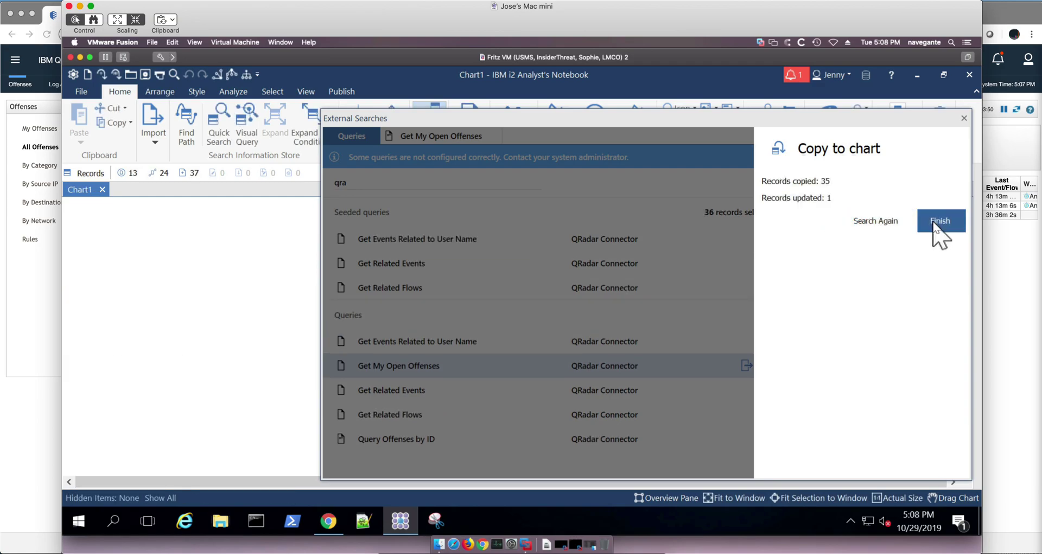
click(934, 224)
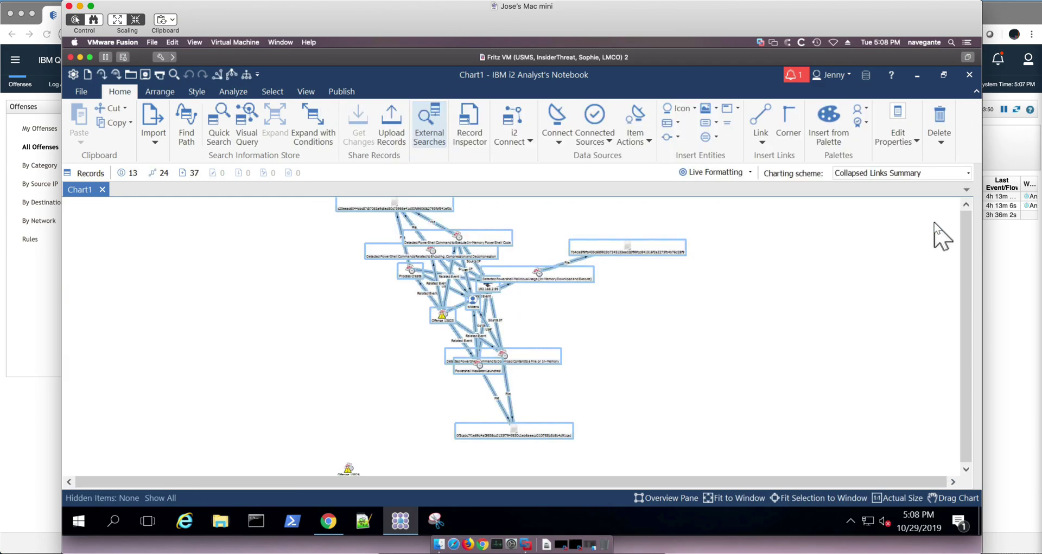
Step: Fit the 13-entity chart to the window, zoom down to Offense 15826 and select it
click(875, 249)
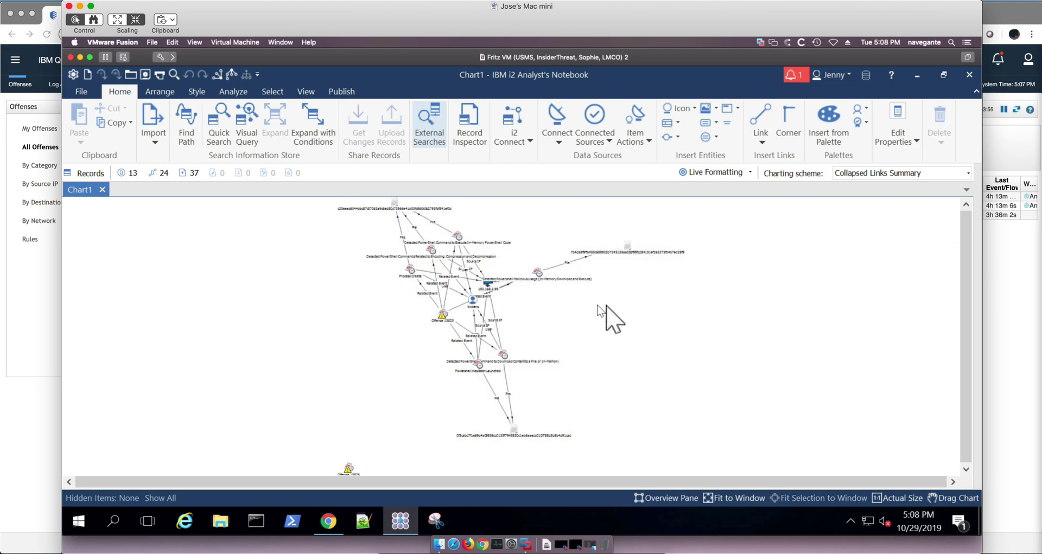
click(443, 318)
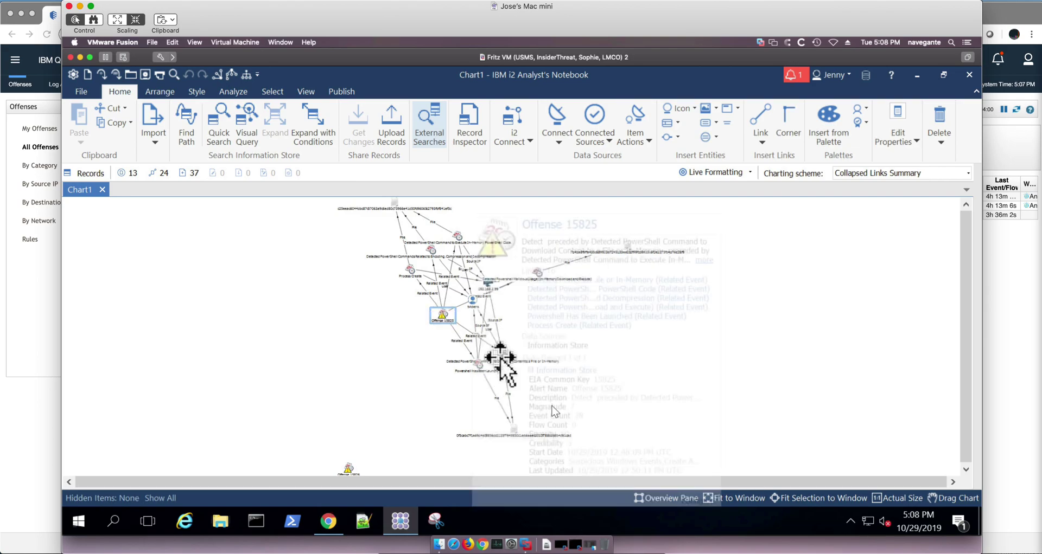
click(732, 498)
scroll(672, 437, up, 1)
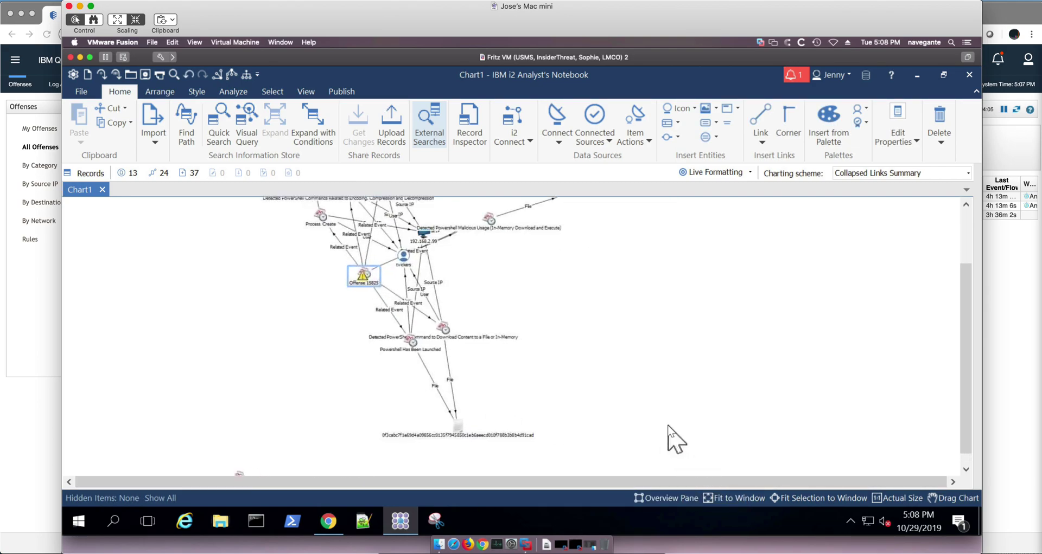
scroll(675, 440, up, 1)
scroll(675, 440, down, 2)
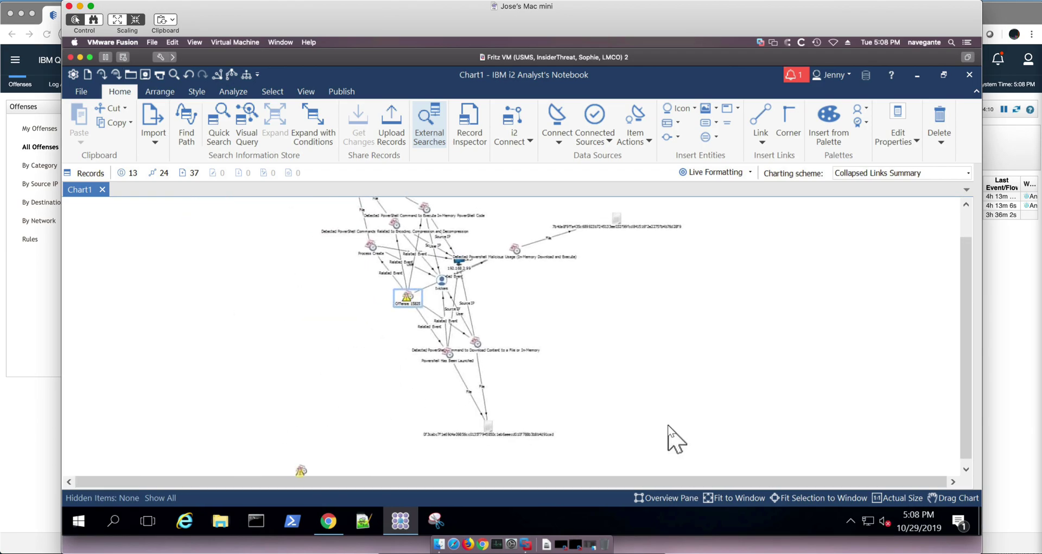
scroll(675, 439, down, 2)
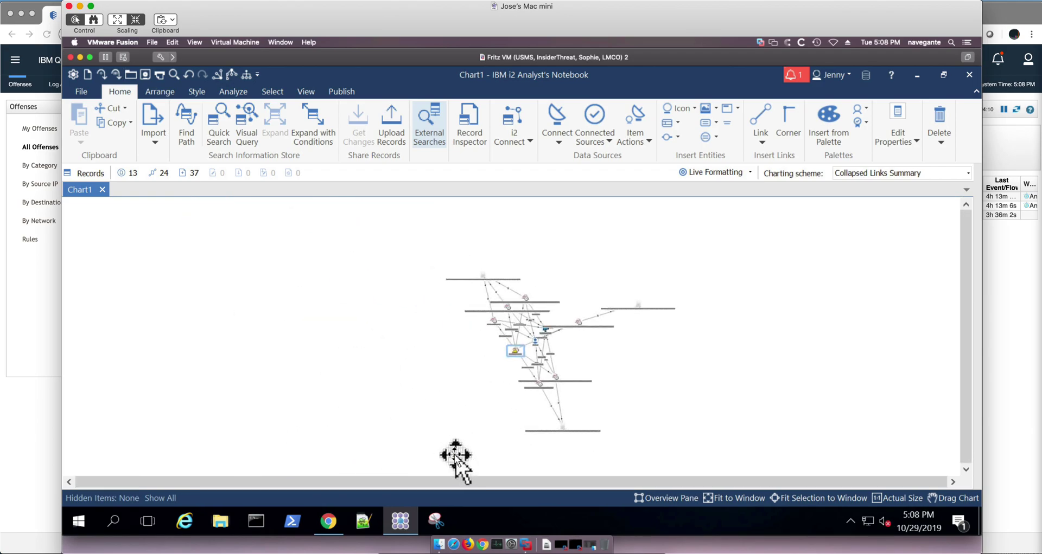
scroll(454, 456, up, 1)
scroll(455, 456, up, 1)
scroll(455, 456, up, 2)
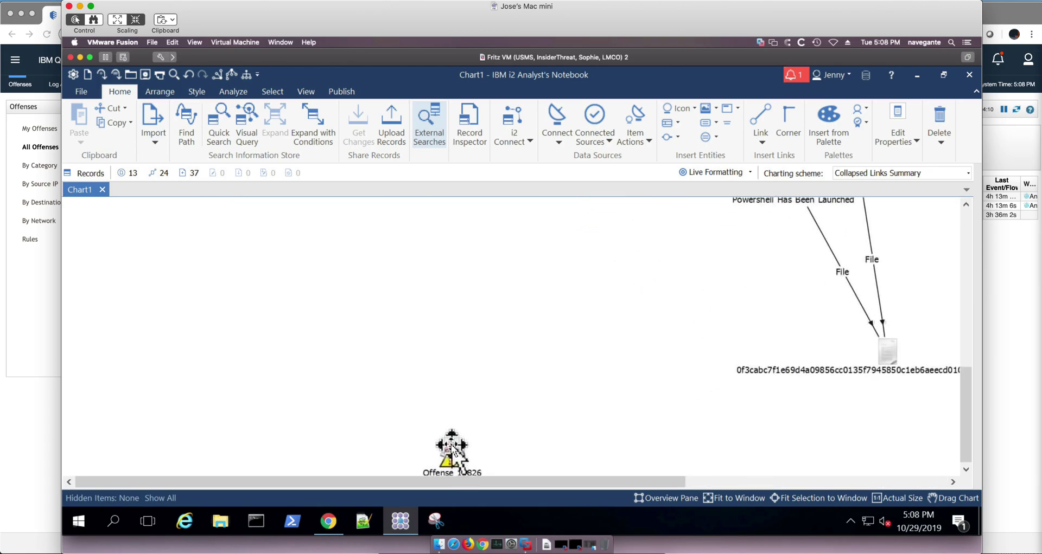
scroll(455, 455, up, 1)
click(453, 466)
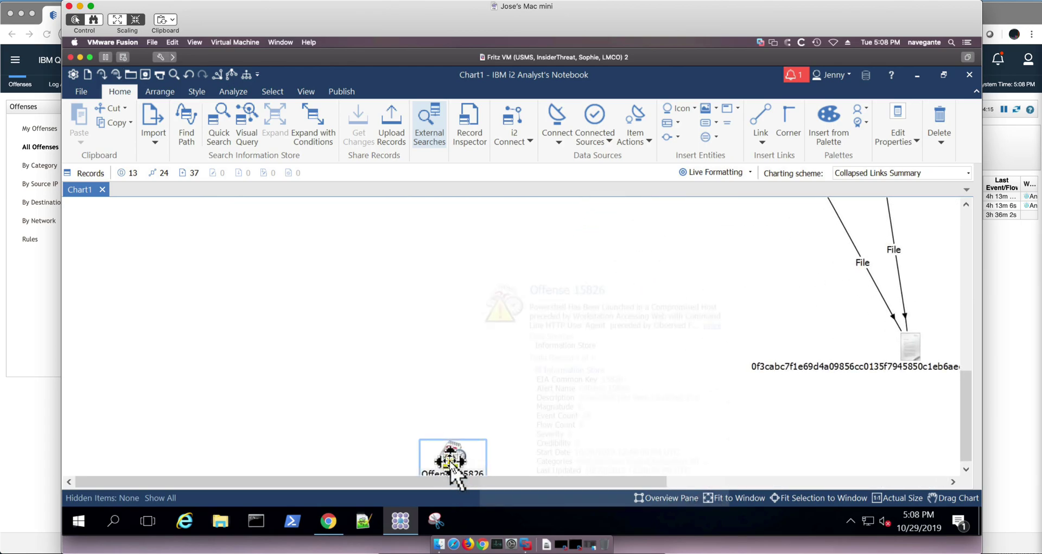
Step: Copy the flows related to Offense 15826 into Chart1
click(432, 131)
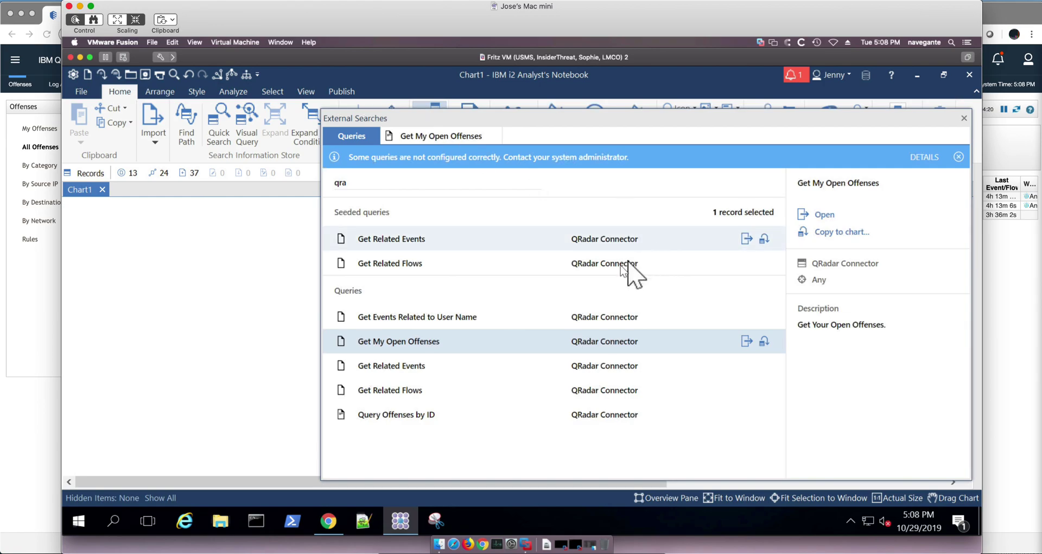
mouse_move(553, 263)
click(764, 262)
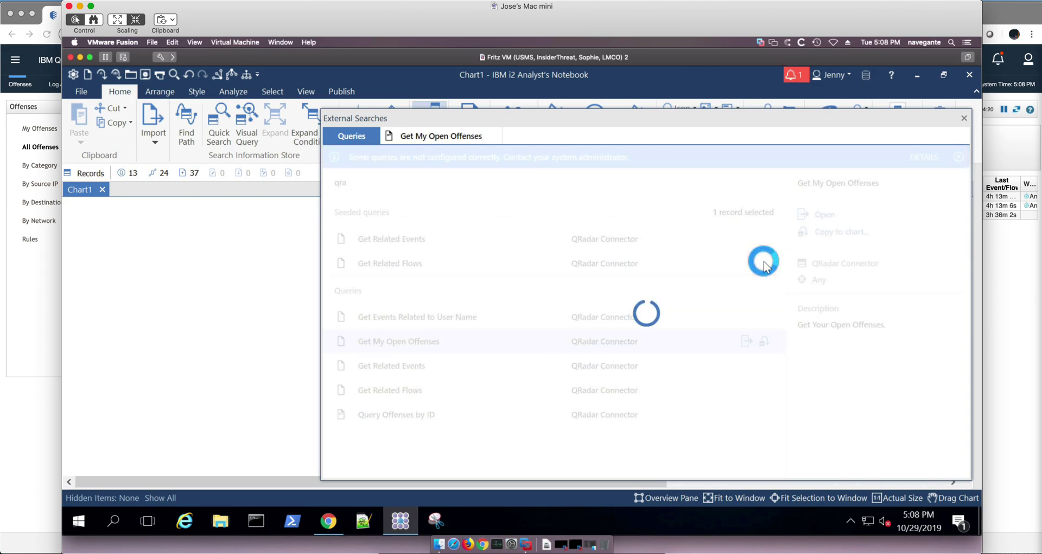
click(813, 231)
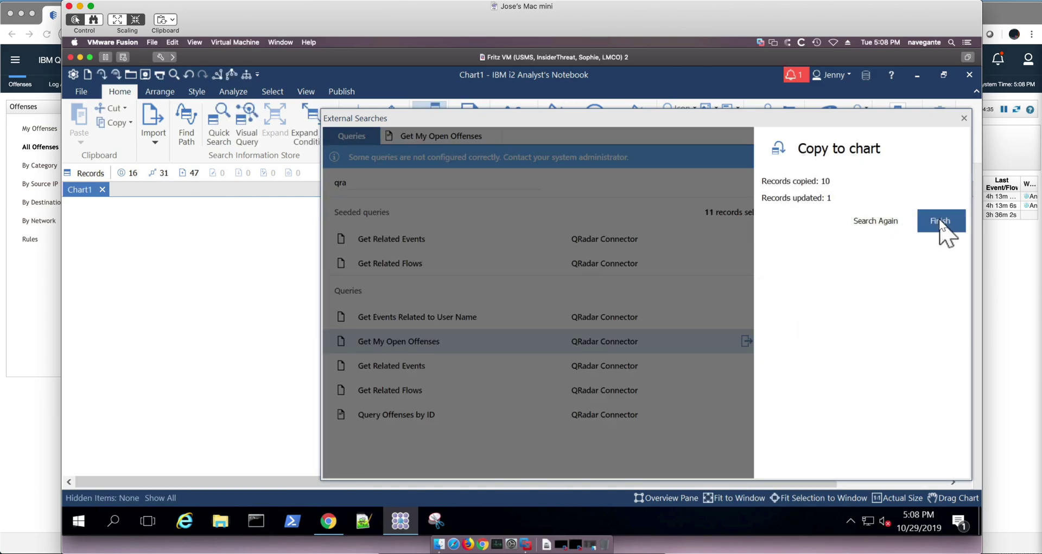
click(940, 222)
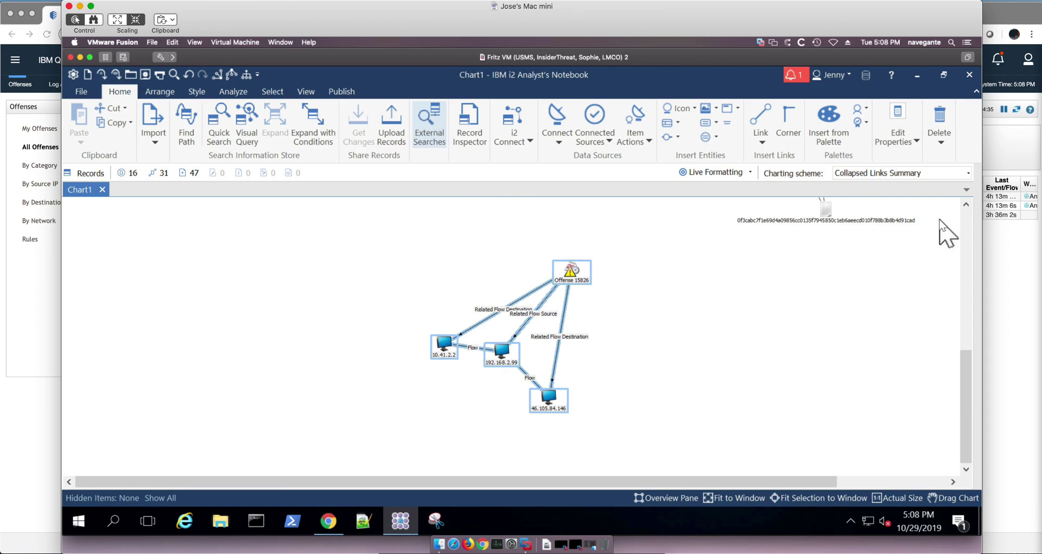
Step: Select only Offense 15826 and copy the Get My Open Offenses results into the current chart
click(643, 297)
click(574, 278)
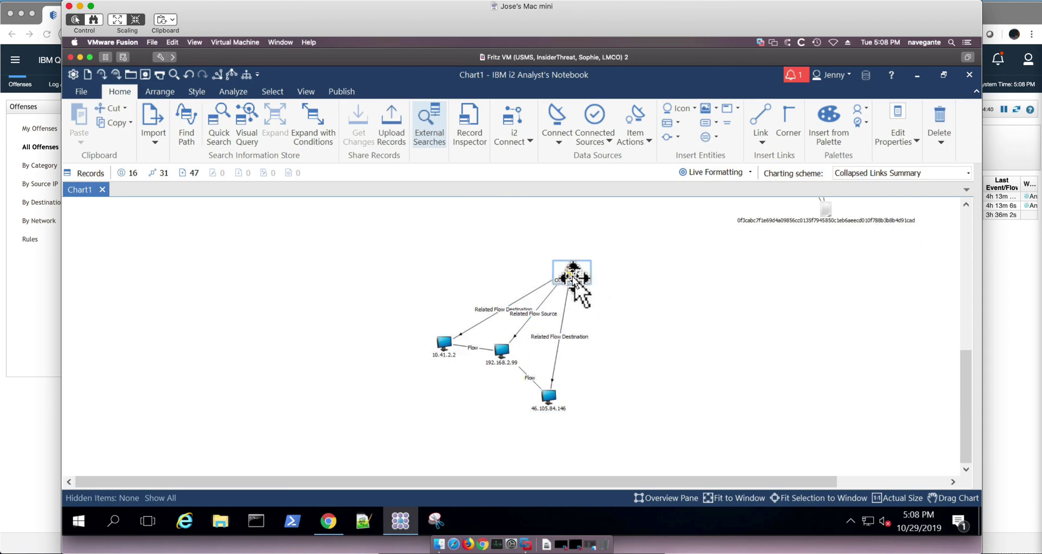
click(429, 124)
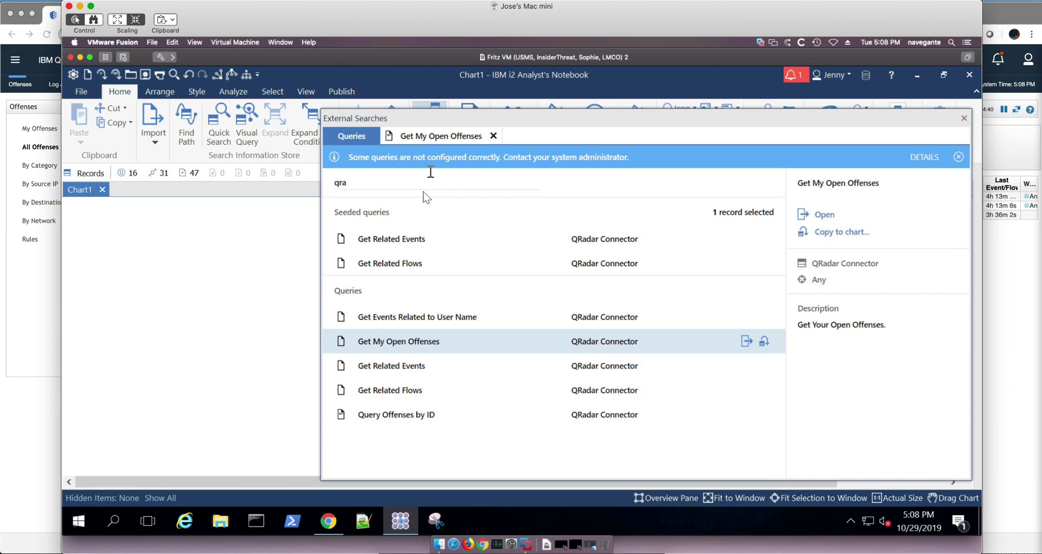
mouse_move(554, 239)
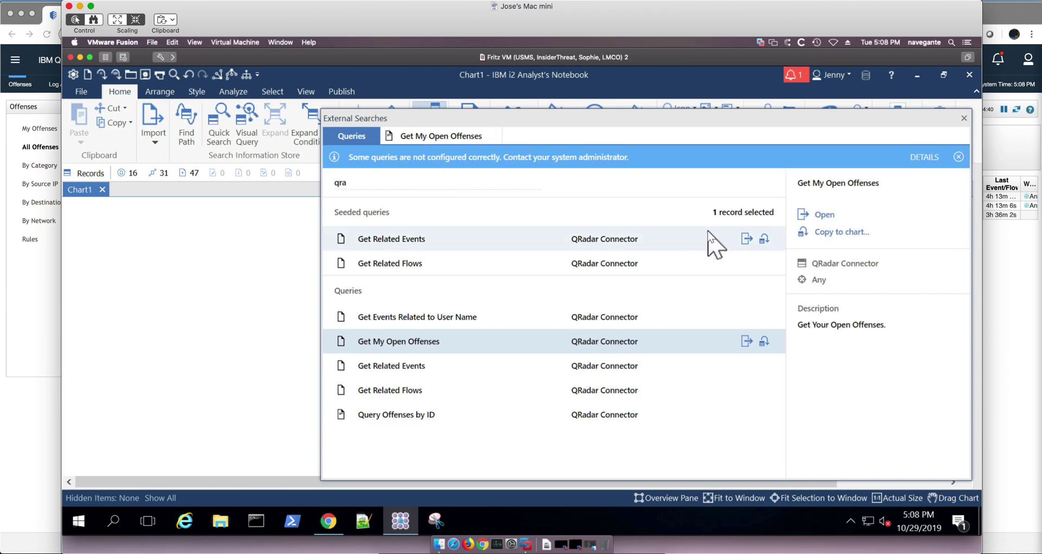
click(765, 239)
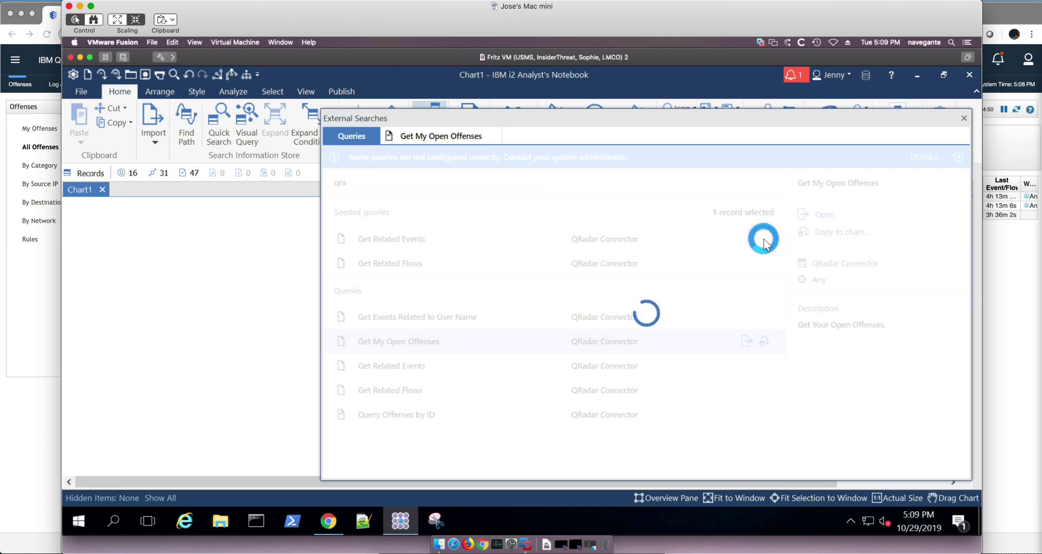
click(810, 232)
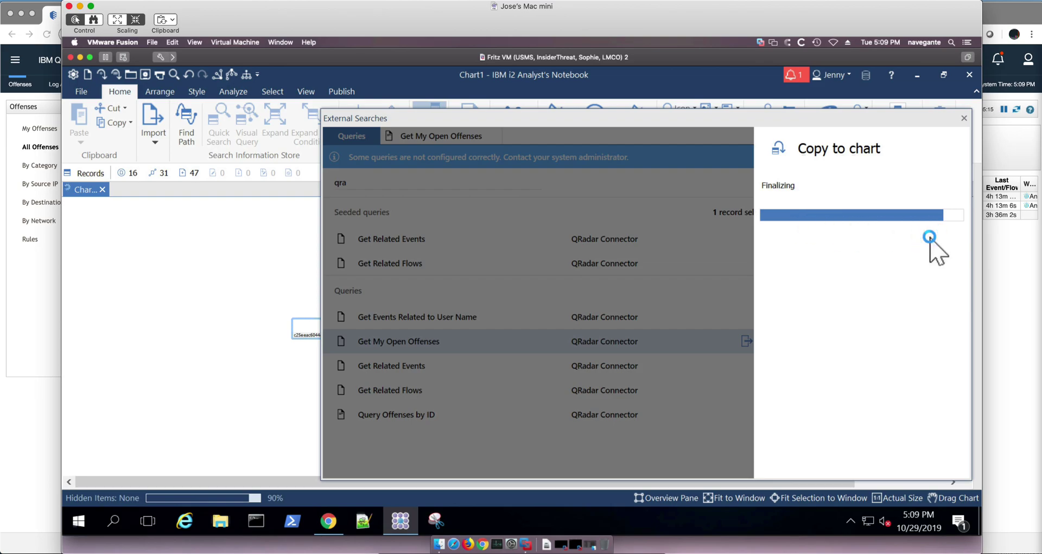
Step: Finish the copy, select all 29 entities with Ctrl+A, and apply the Compact Peacock arrangement
click(942, 223)
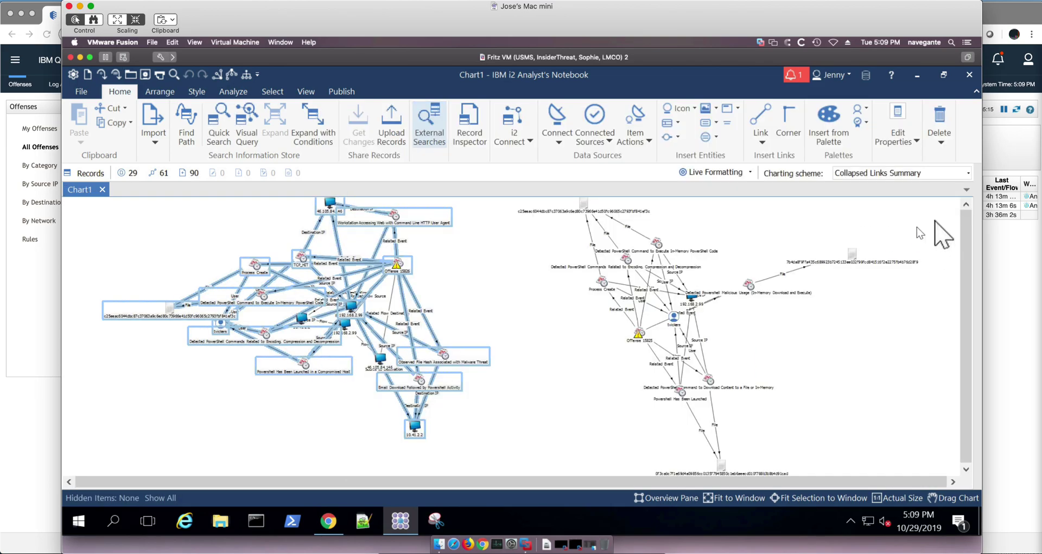
click(527, 320)
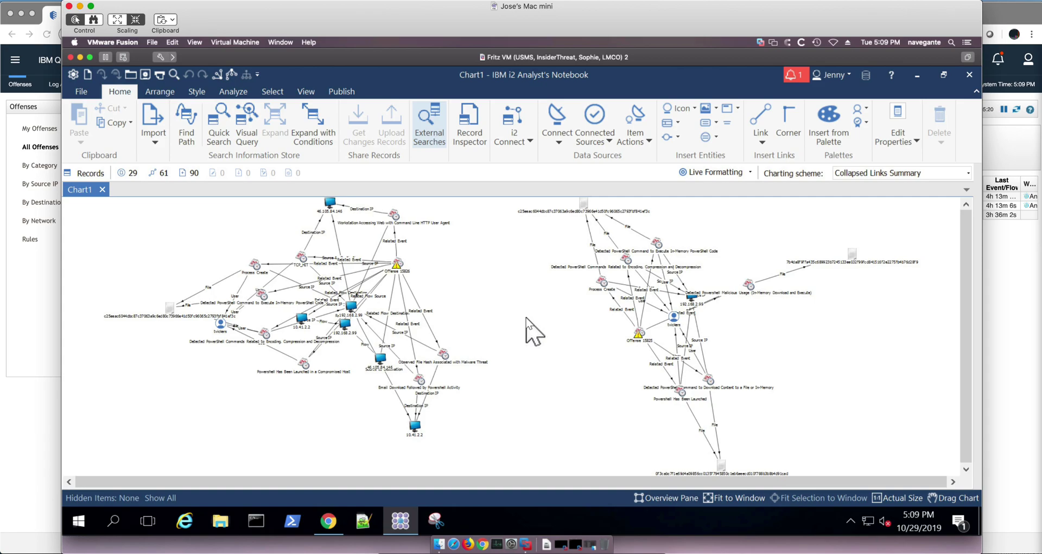
scroll(529, 331, up, 2)
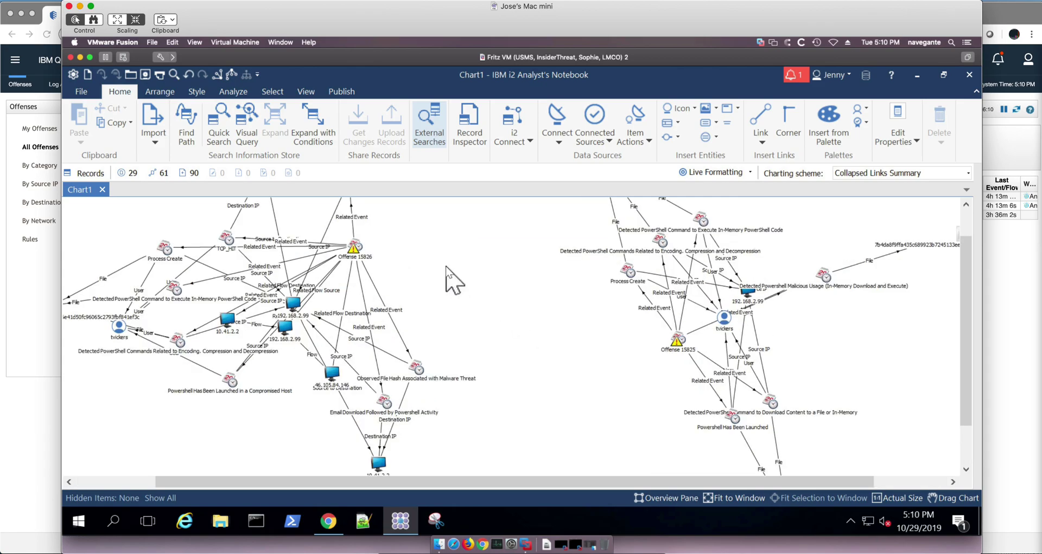
click(157, 95)
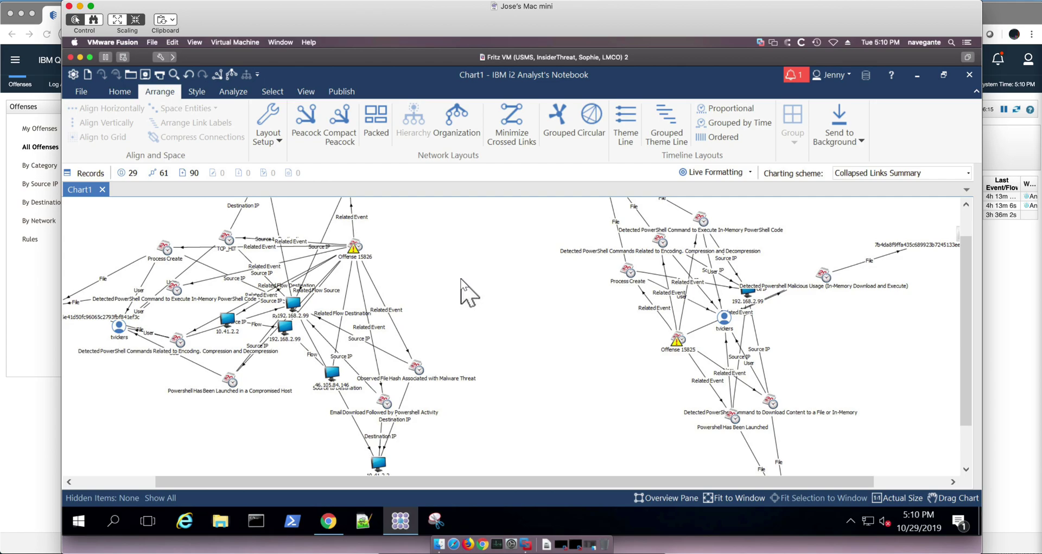
key(ctrl+a)
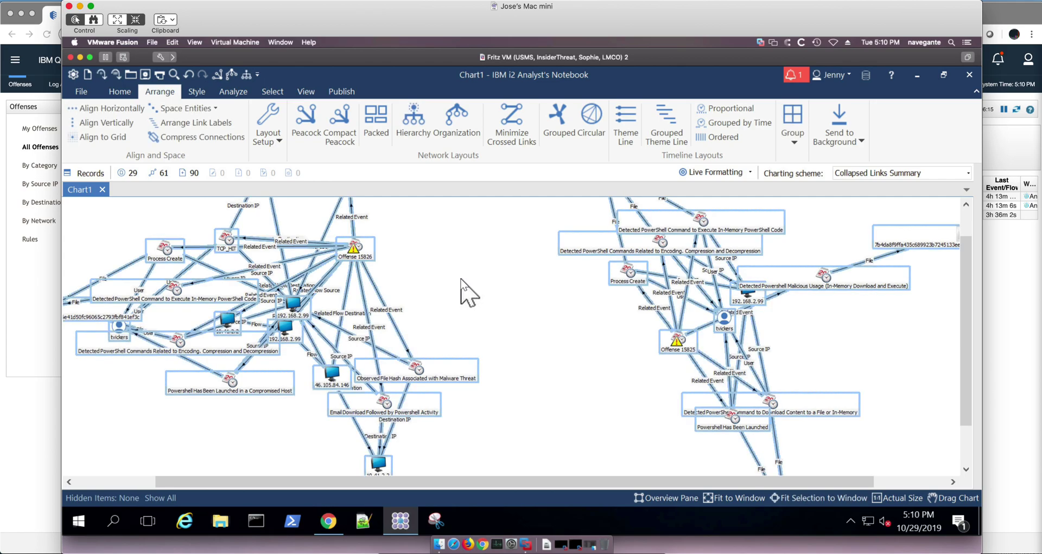
click(344, 139)
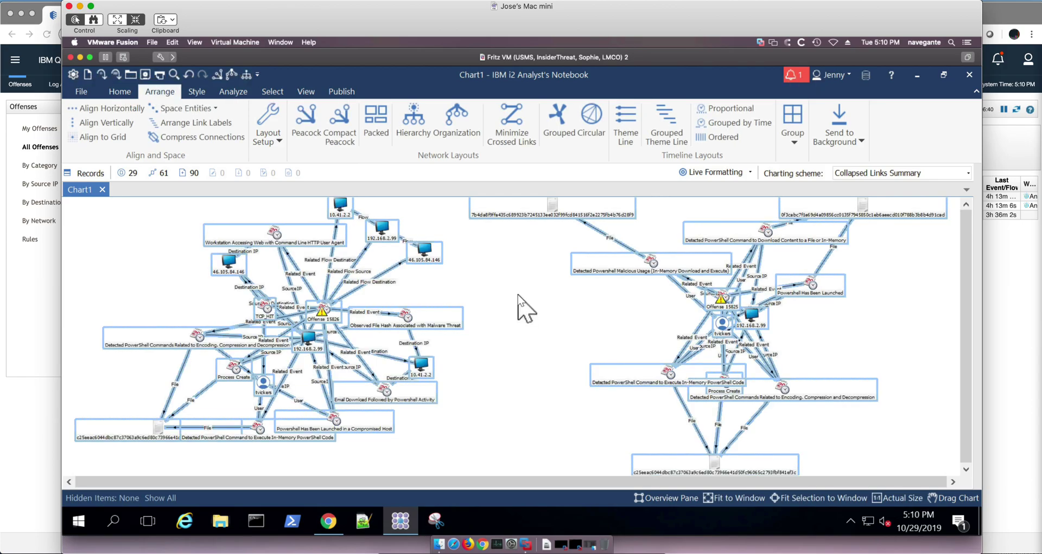
Step: Drag the left and right networks' tvickers entities side by side at the chart centre
click(518, 296)
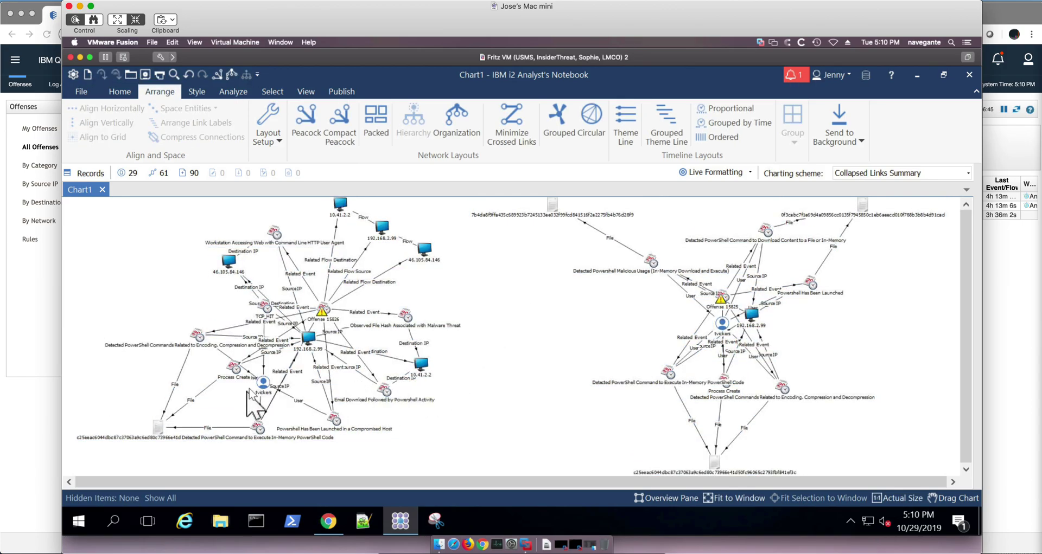
mouse_move(268, 389)
mouse_down()
mouse_move(284, 383)
mouse_move(365, 404)
mouse_move(515, 404)
mouse_move(529, 385)
mouse_up()
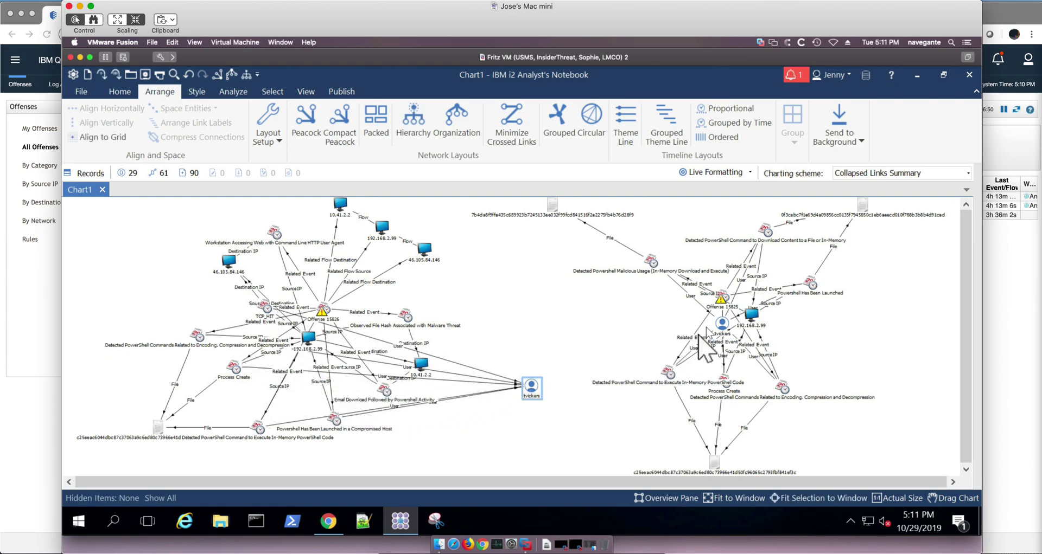
drag(722, 324, 561, 387)
click(559, 440)
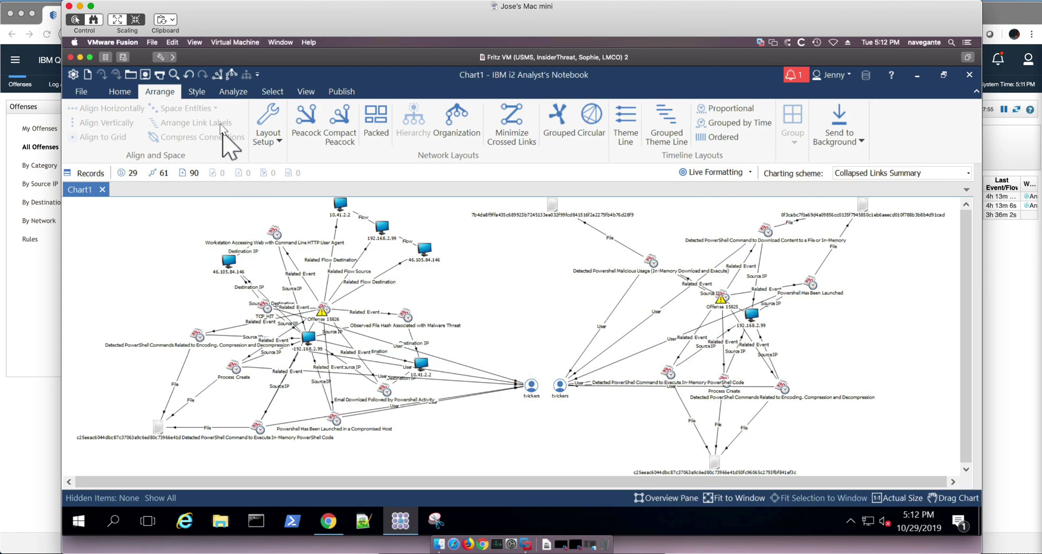
click(234, 92)
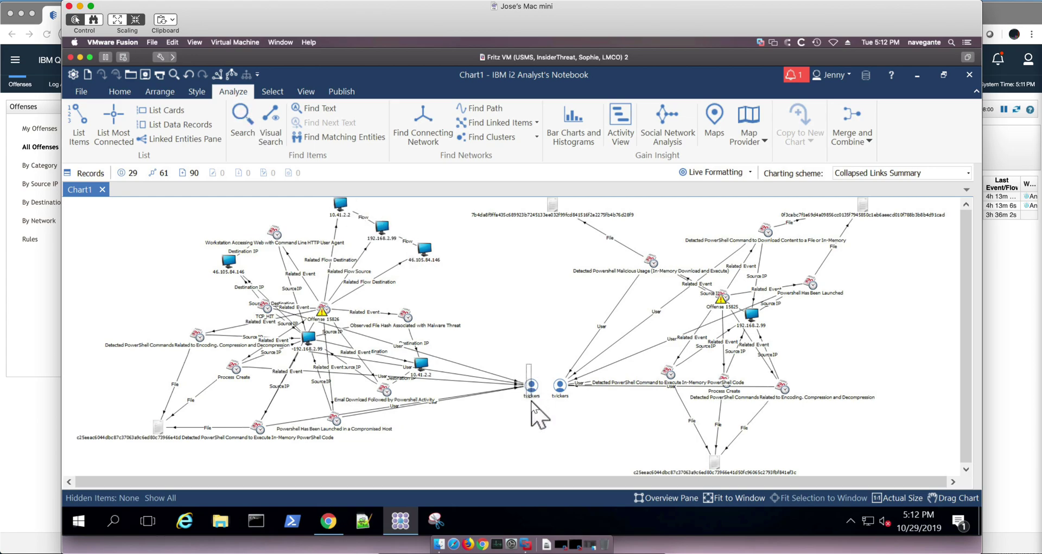
drag(526, 364, 568, 411)
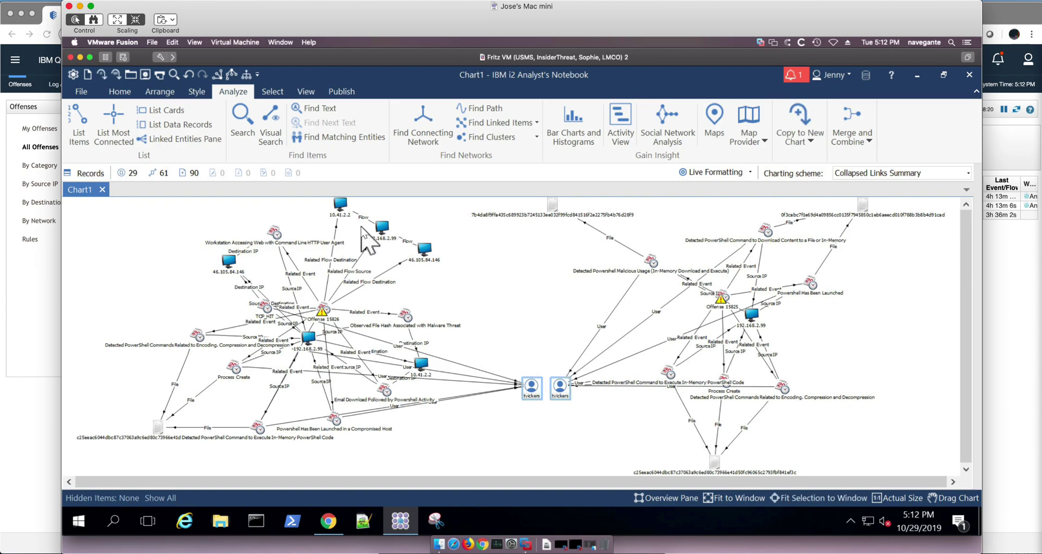
click(343, 139)
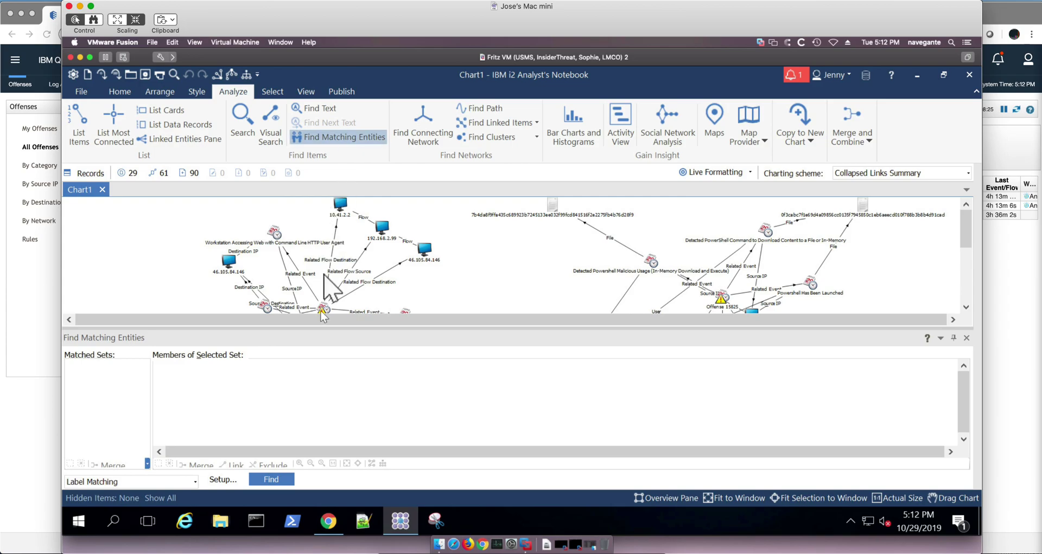
click(273, 480)
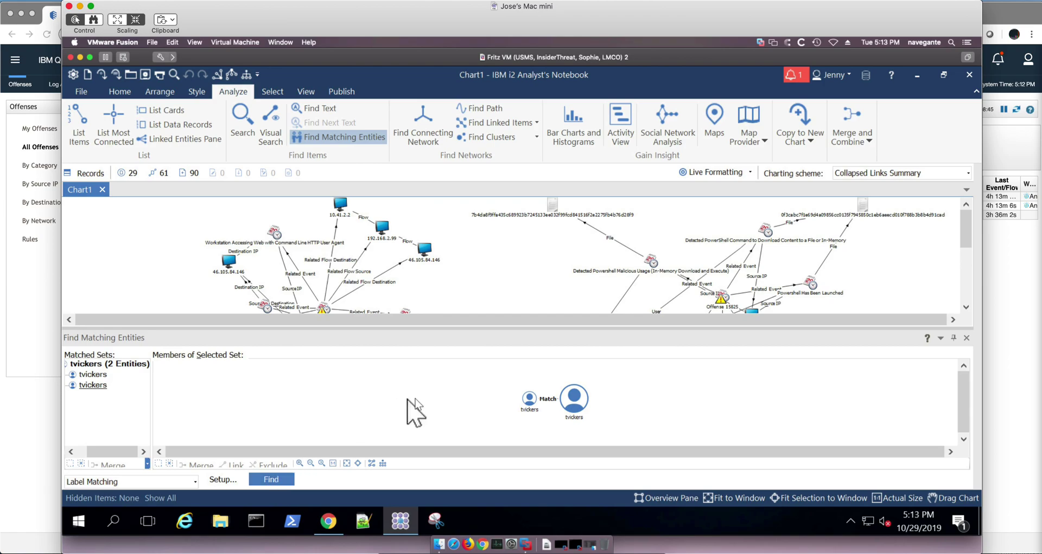
drag(506, 373, 618, 420)
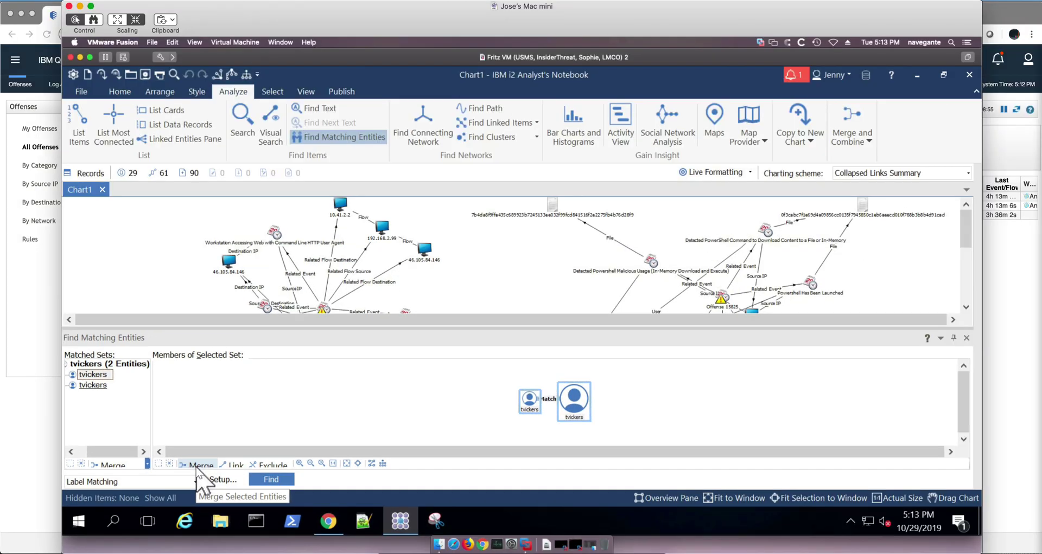
click(198, 470)
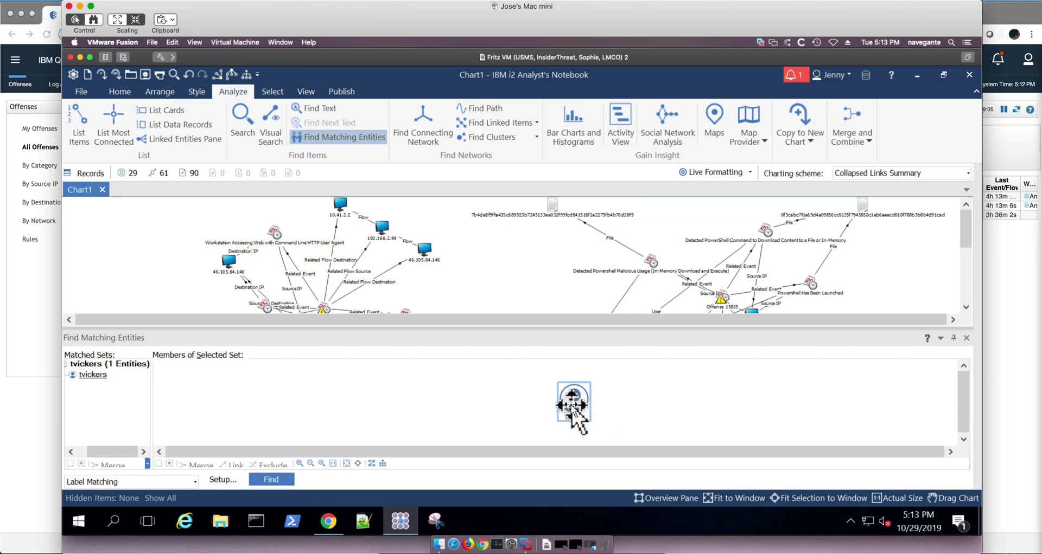
click(464, 373)
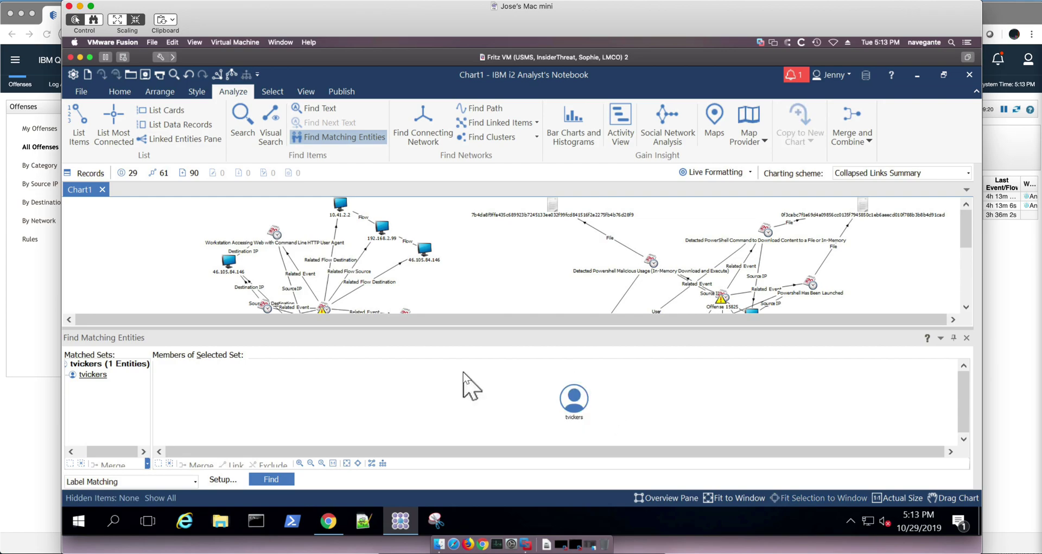
click(966, 336)
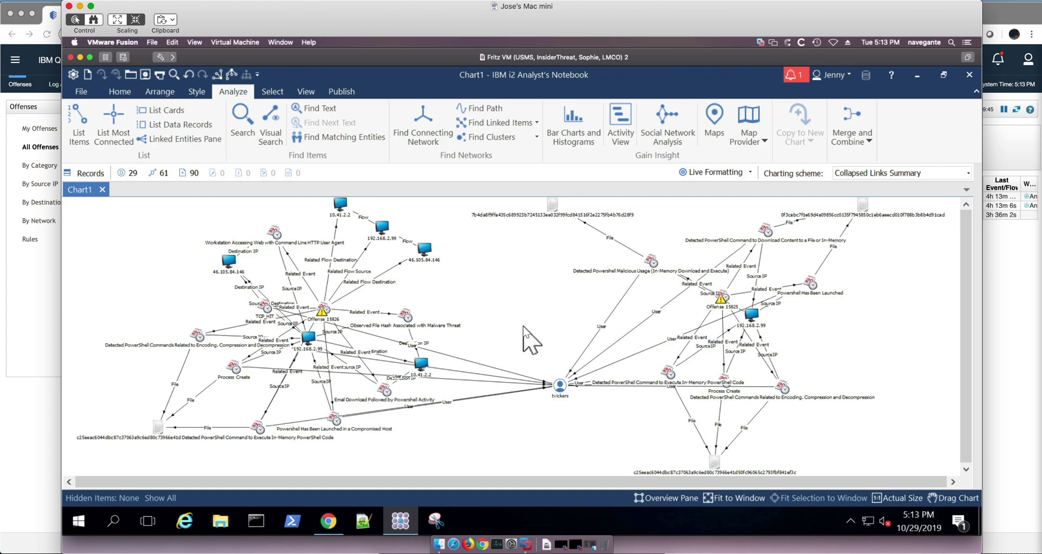
Step: Dismiss the stray Start menu and select all chart entities and links with Ctrl+A
key(super)
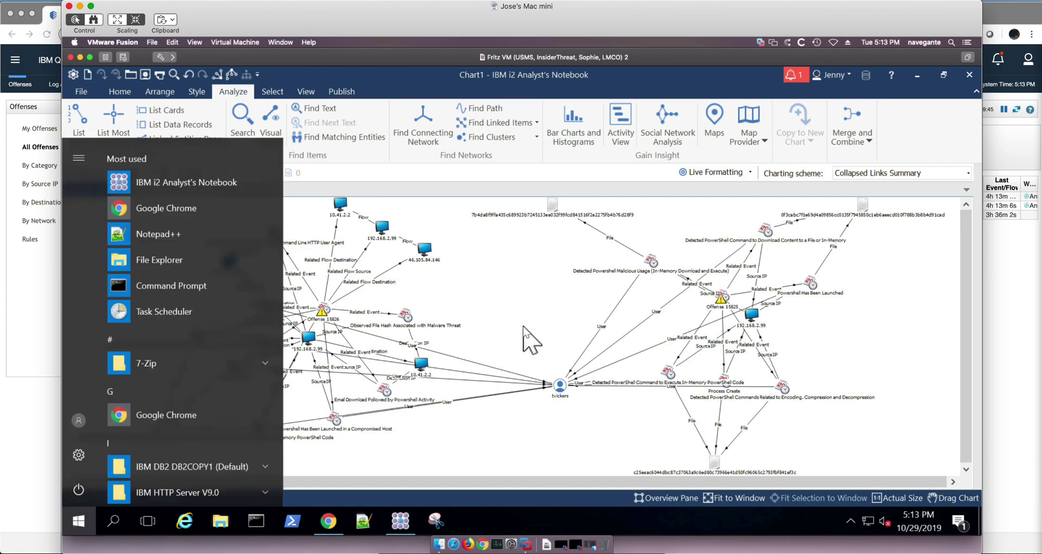
key(Escape)
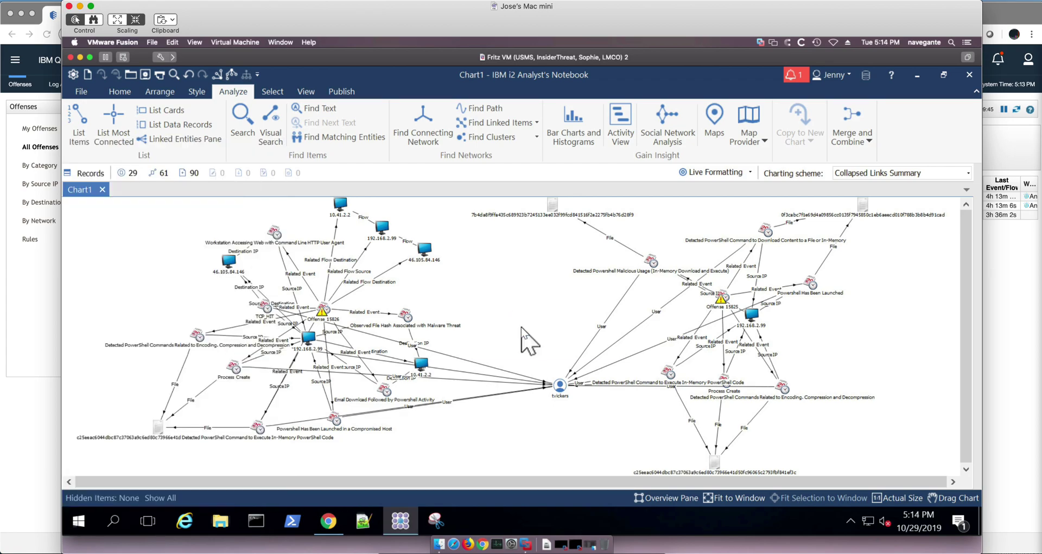
key(ctrl+a)
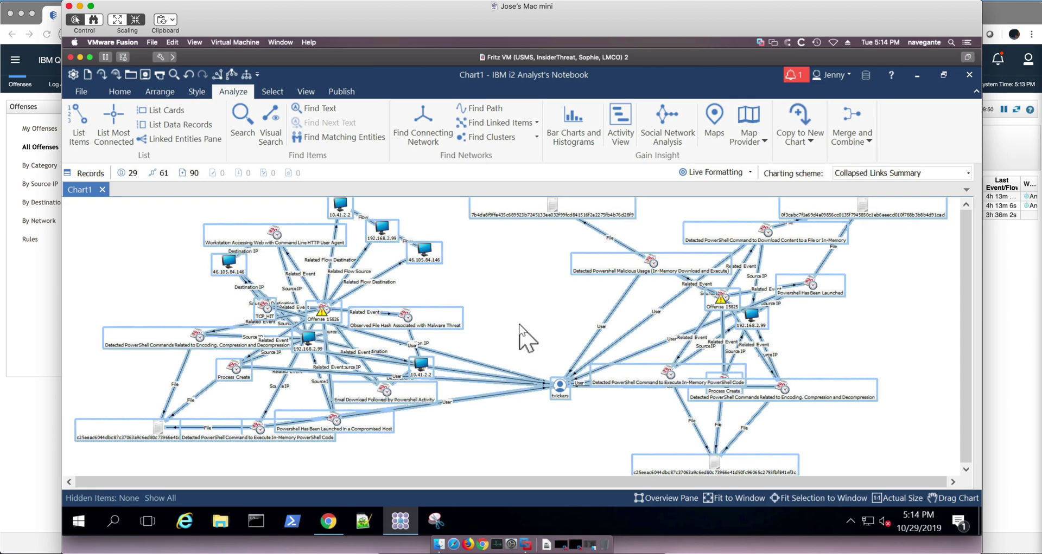
Step: Copy the 29-entity chart into new timeline Chart2 and apply the Ordered timeline layout
click(115, 74)
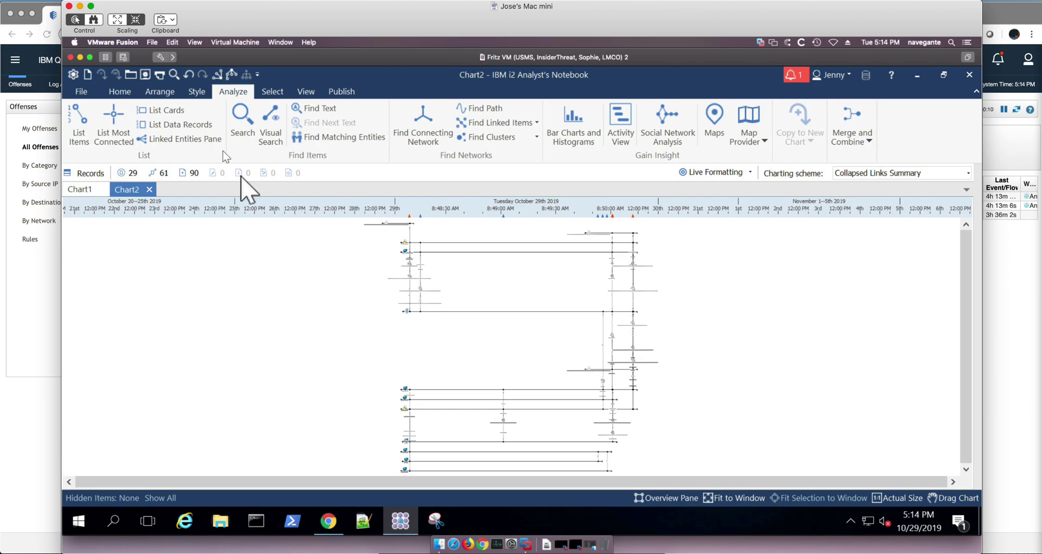
click(158, 92)
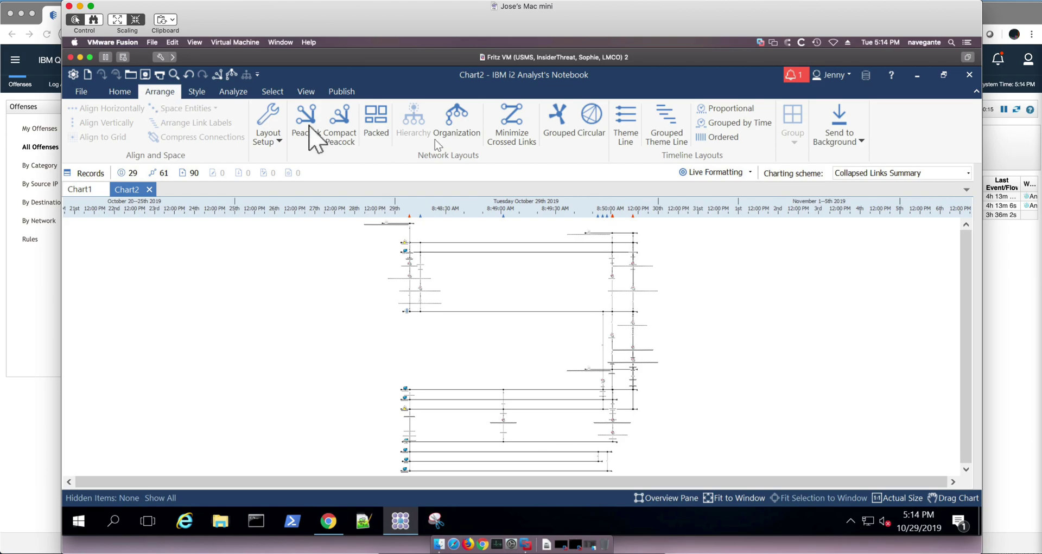
click(724, 139)
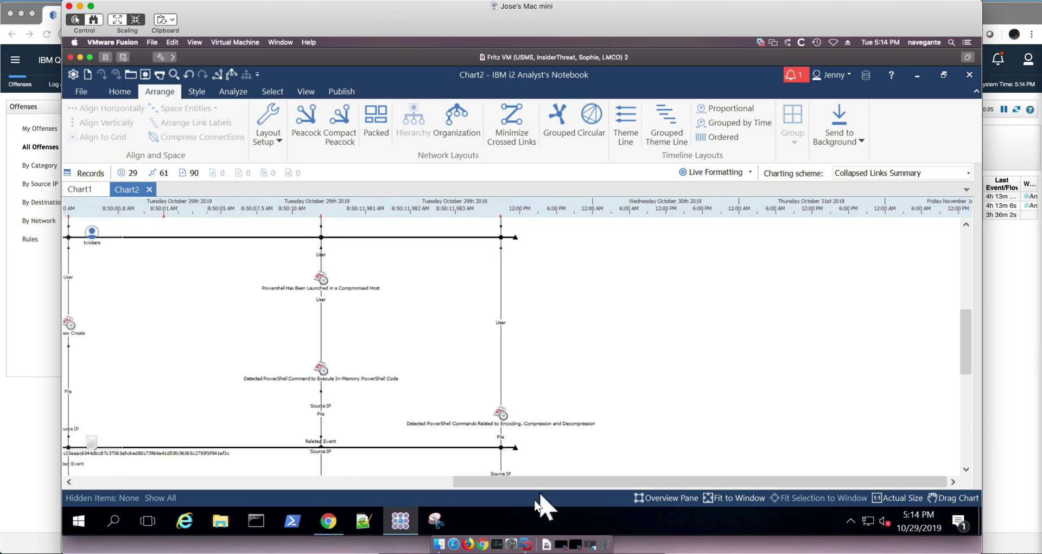
drag(540, 483, 270, 482)
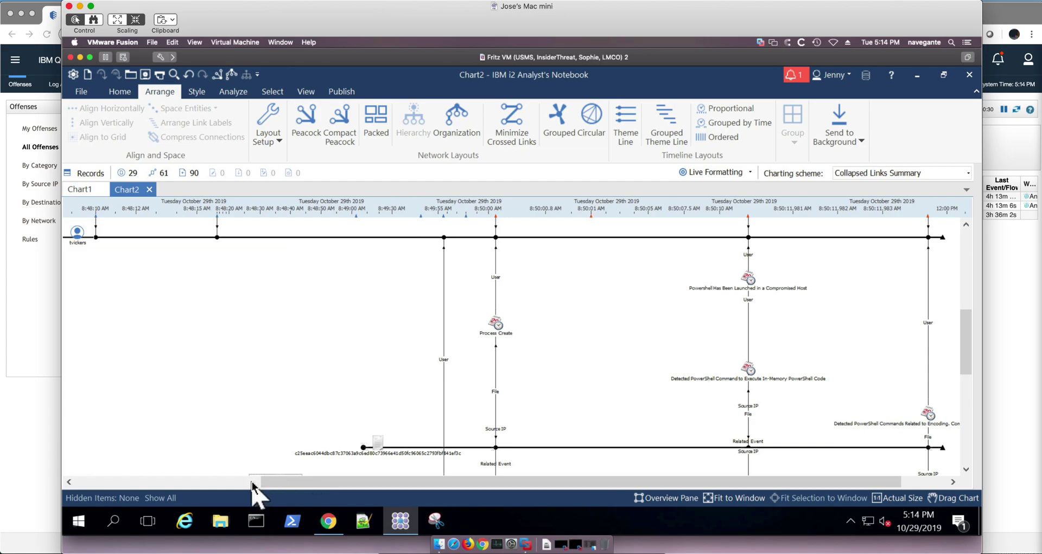
scroll(284, 405, down, 1)
scroll(283, 406, down, 2)
scroll(284, 405, down, 2)
scroll(284, 405, down, 1)
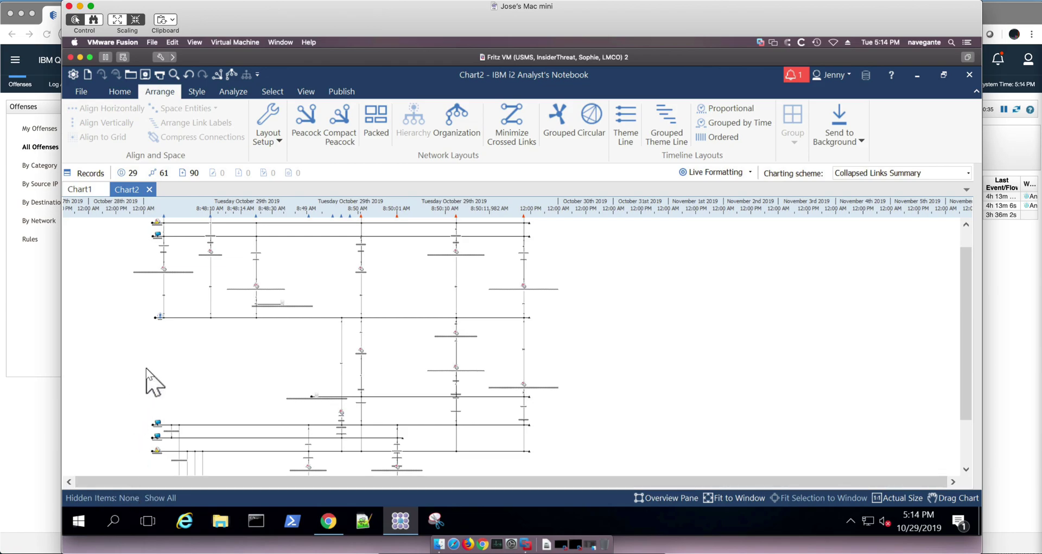
scroll(148, 328, up, 1)
scroll(147, 328, up, 1)
scroll(147, 328, up, 1)
scroll(147, 328, up, 1)
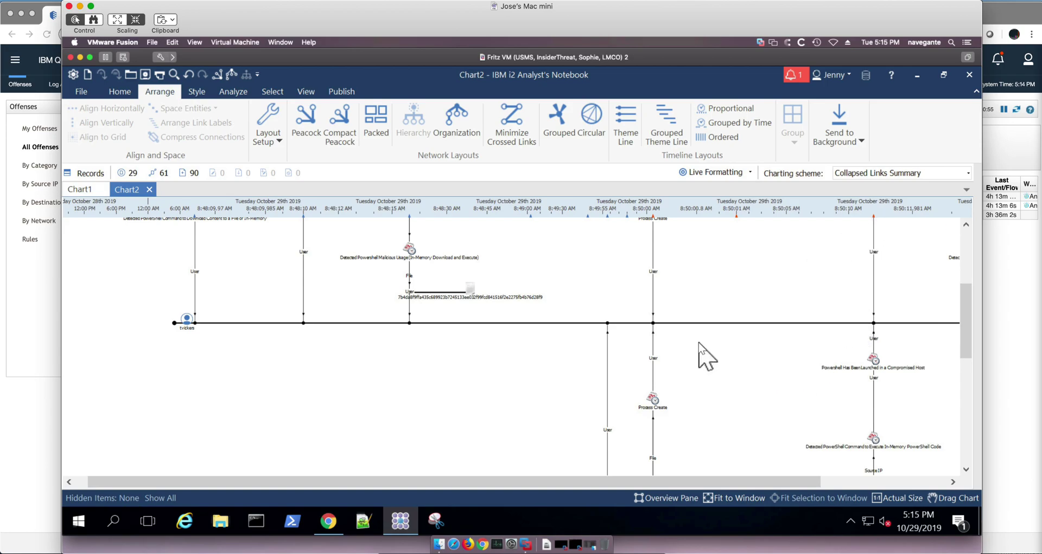
scroll(698, 343, down, 2)
scroll(698, 343, down, 1)
scroll(699, 342, down, 2)
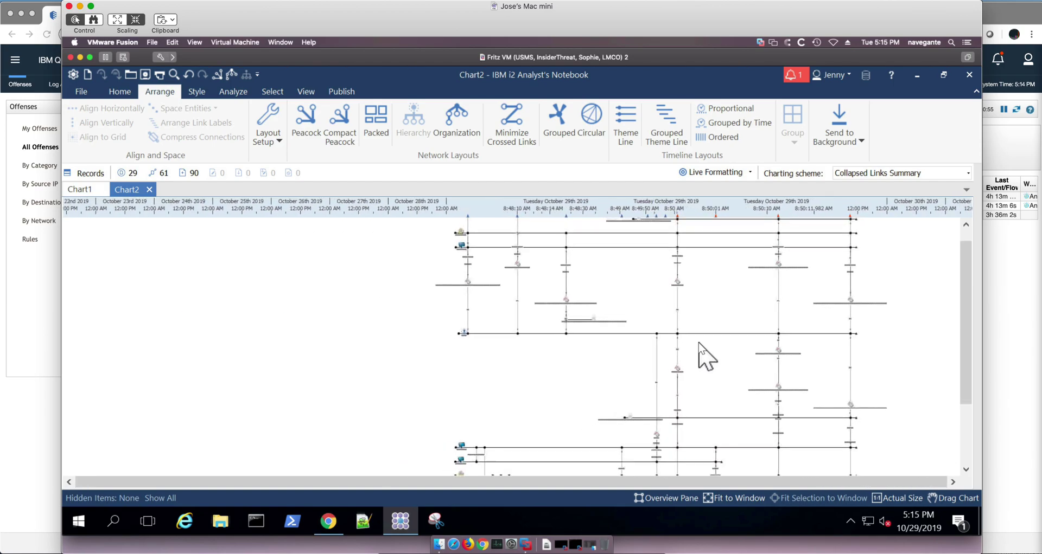
scroll(698, 343, up, 2)
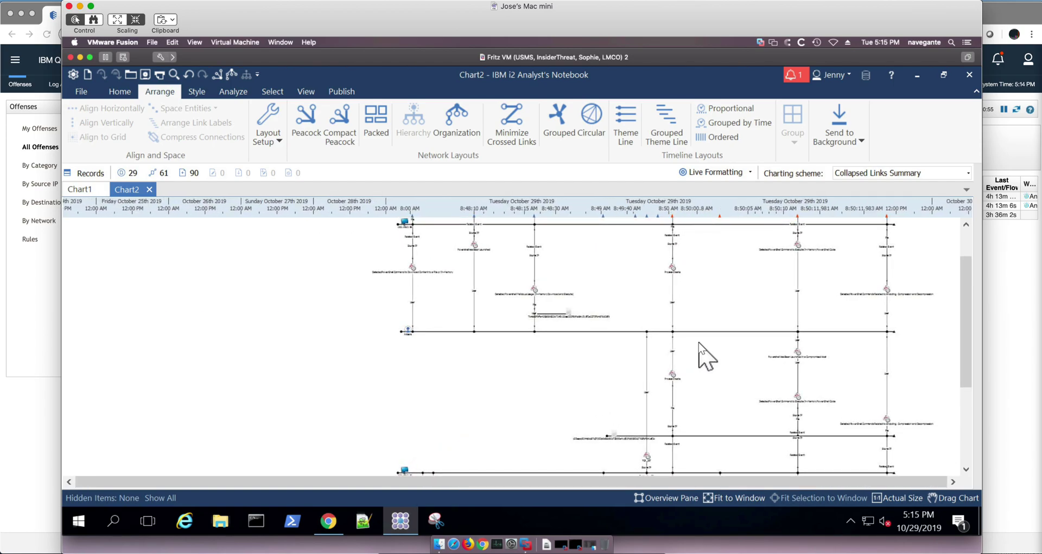